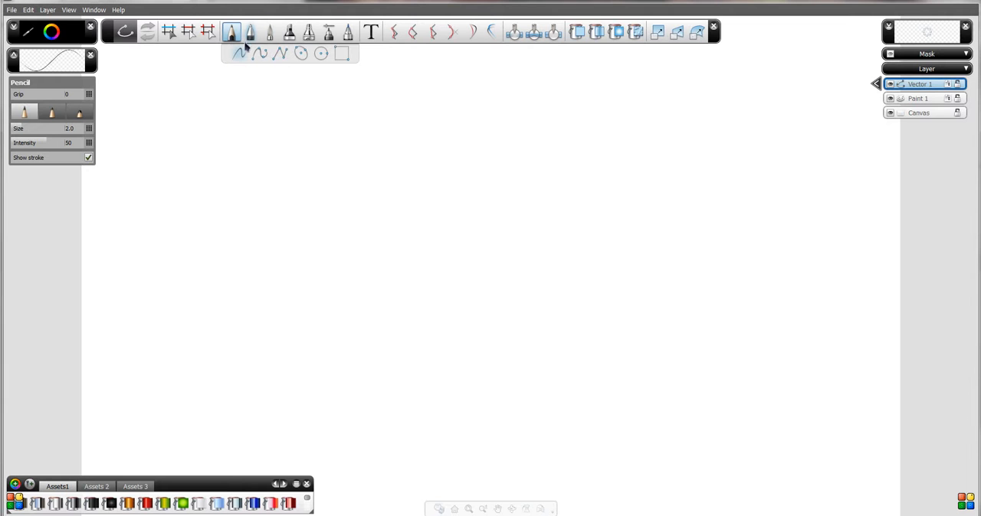
- Draw a large freeform Pencil curve through interpolated points, bending around a hollow and returning to its starting area
left_click(260, 53)
left_click(366, 184)
left_click(309, 235)
left_click(257, 376)
left_click(442, 414)
left_click(613, 392)
left_click(580, 253)
left_click(481, 302)
left_click(408, 331)
left_click(367, 257)
left_click(414, 206)
left_click(366, 183)
- Join the two loose ends at the curve's upper left with Combine Curves to form one continuous outline
left_click(412, 30)
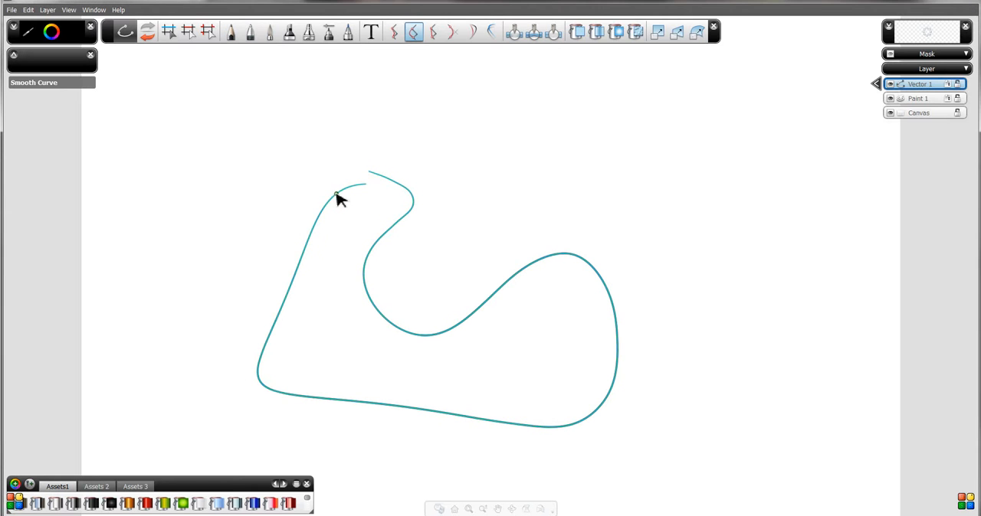
left_click(453, 32)
left_click_drag(340, 192, 390, 183)
left_click(362, 157)
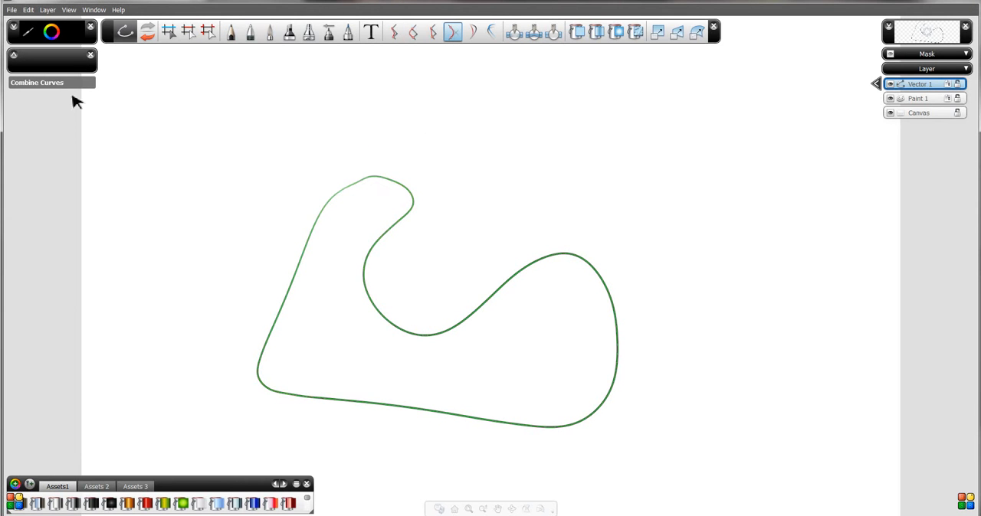
- Select the outline, set its Grip to 3, and try moving the grip point on the right lobe
left_click(169, 30)
left_click(327, 201)
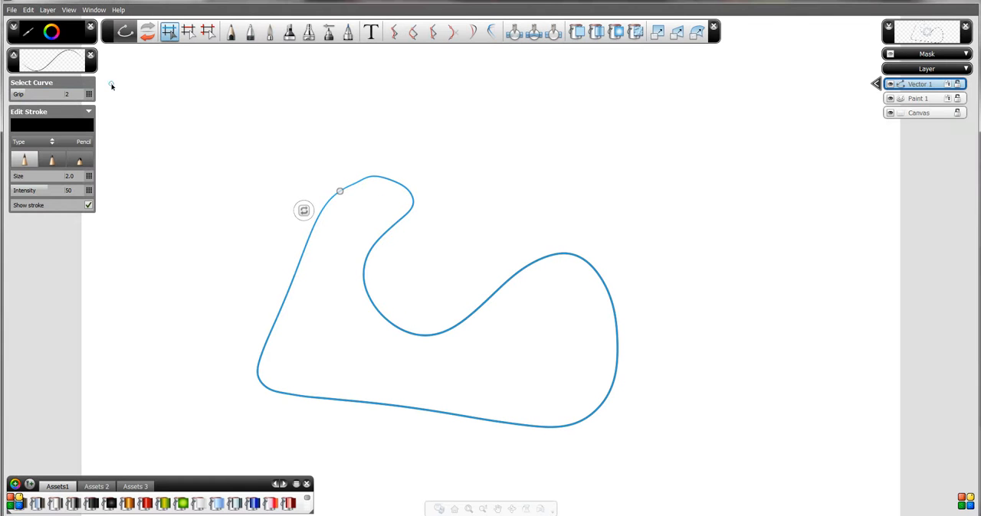
mouse_move(38, 93)
left_mouse_down()
mouse_move(85, 105)
mouse_move(35, 109)
left_mouse_up()
left_click_drag(614, 378, 634, 357)
left_click(634, 352)
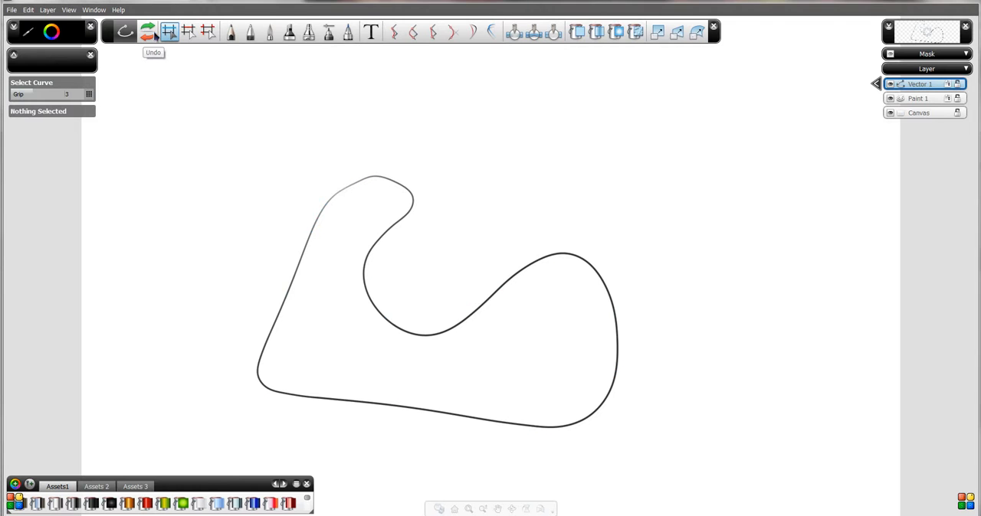
- Reselect the outline, nudge the grip point on its right lobe slightly, and remove that grip
left_click(613, 394)
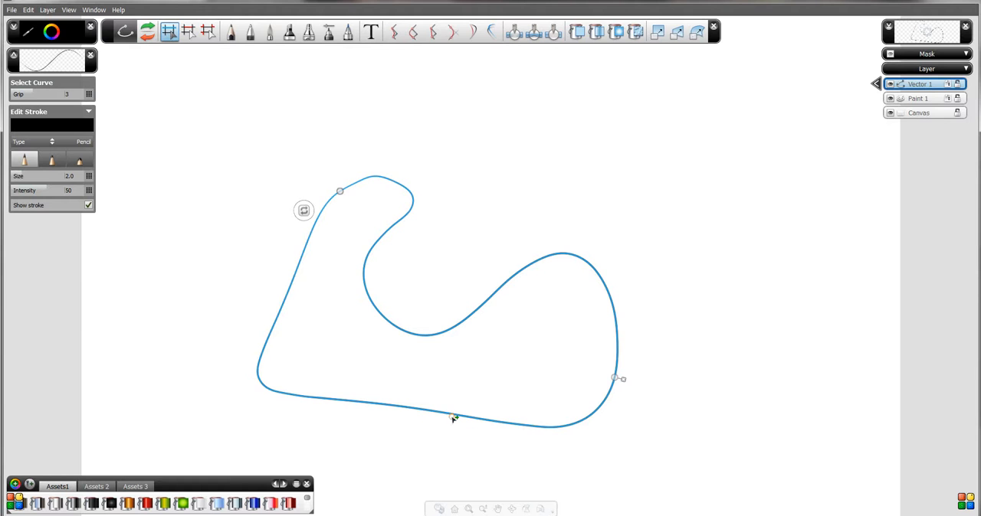
mouse_move(614, 377)
left_mouse_down()
mouse_move(614, 389)
mouse_move(615, 376)
left_mouse_up()
left_click(622, 379)
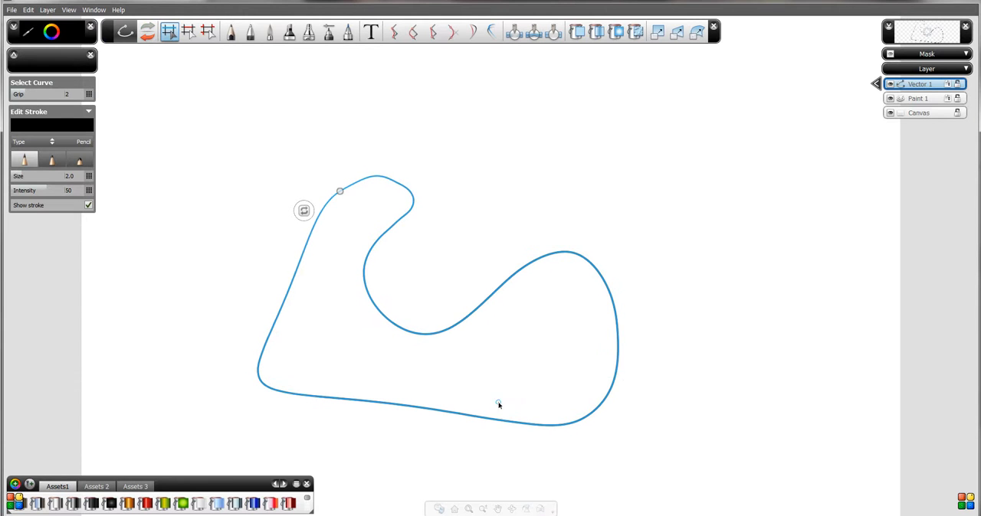
- Add grip points on the outline's lower, inner and left edges, and set Grip to 10
left_click(468, 417)
left_click(497, 282)
left_click(278, 312)
left_click_drag(55, 94, 88, 96)
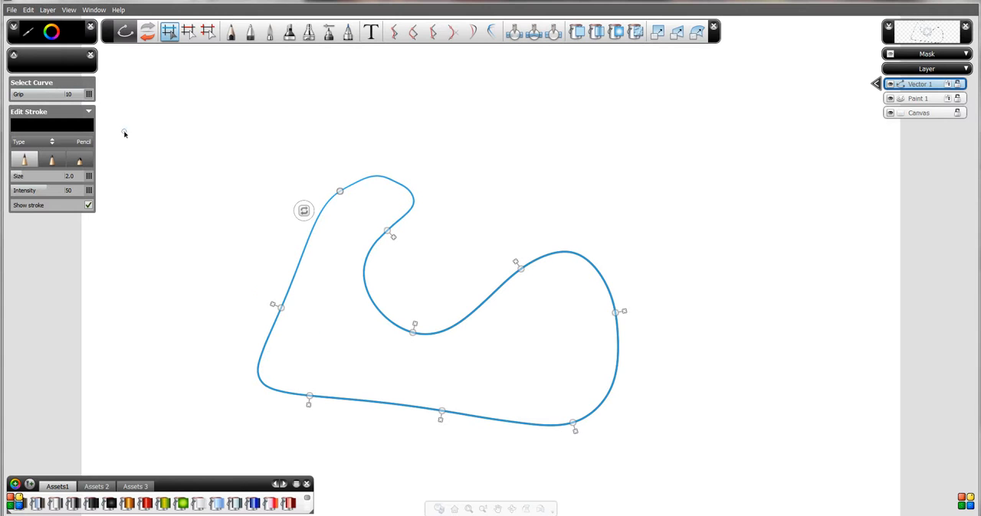
- Remove the two grips on the lower edge and the one on the right side, and add one atop the right lobe
left_click(443, 426)
left_click(310, 408)
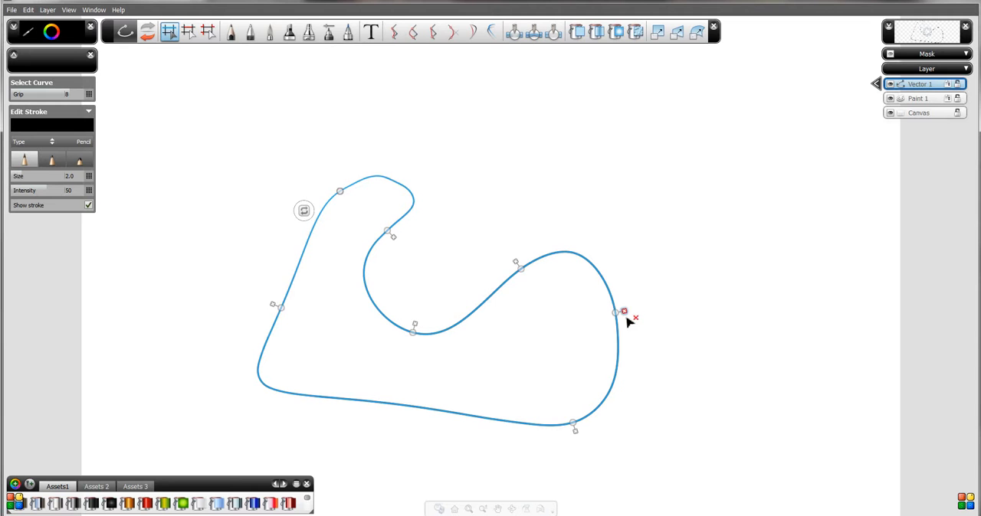
left_click_drag(624, 314, 573, 252)
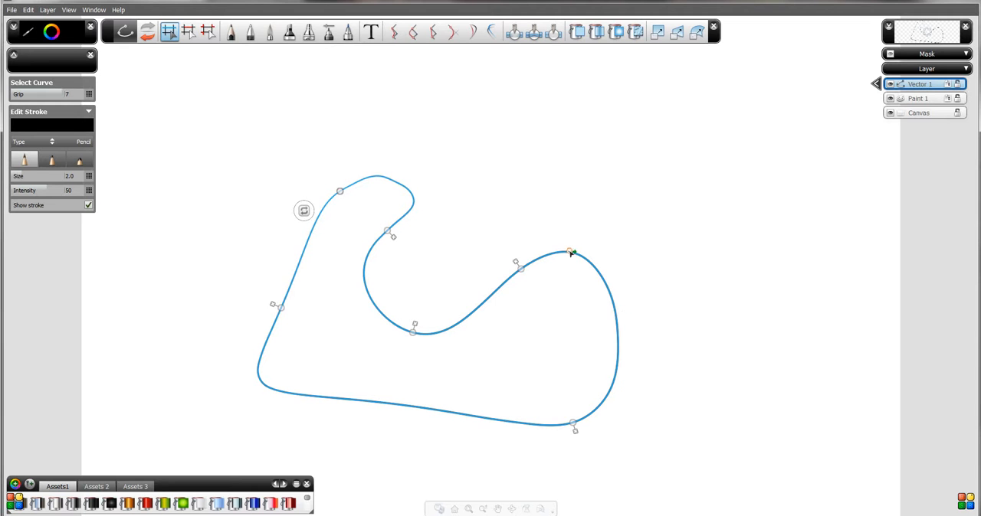
- Add grips along the left edge and the right lobe, and reshape the outline by moving its bottom grip up and inward
left_click(291, 275)
mouse_move(574, 429)
left_mouse_down()
mouse_move(603, 448)
mouse_move(637, 406)
mouse_move(567, 407)
mouse_move(501, 442)
mouse_move(586, 429)
mouse_move(556, 426)
mouse_move(558, 437)
left_mouse_up()
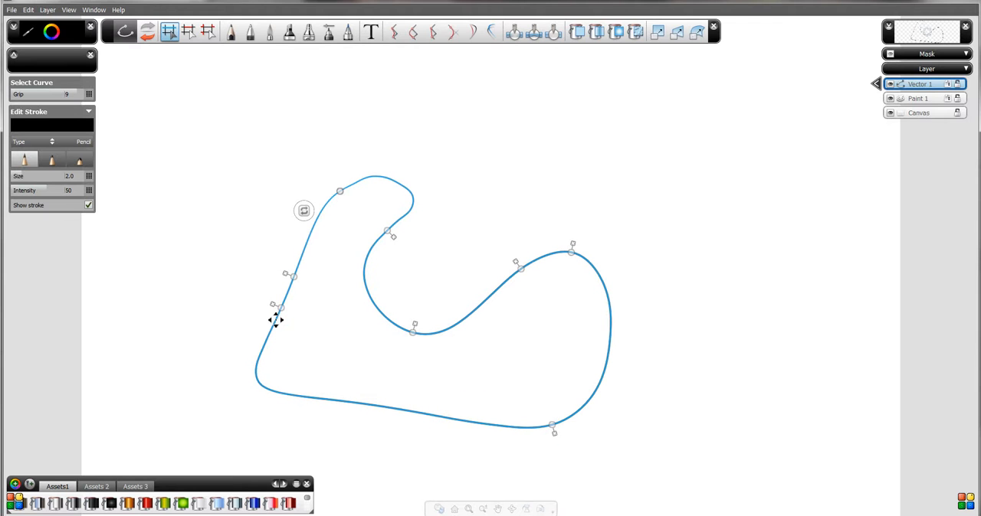
left_click(598, 267)
left_click_drag(553, 430, 530, 401)
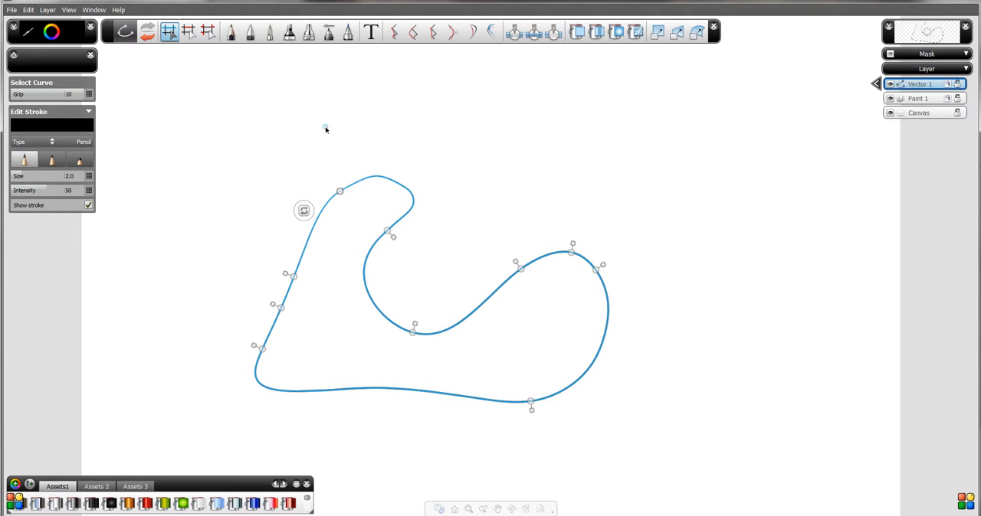
- Bulge the lower right span outward with Shift Curve, extending the affected range from the lower left corner to the right lobe's top
left_click(395, 34)
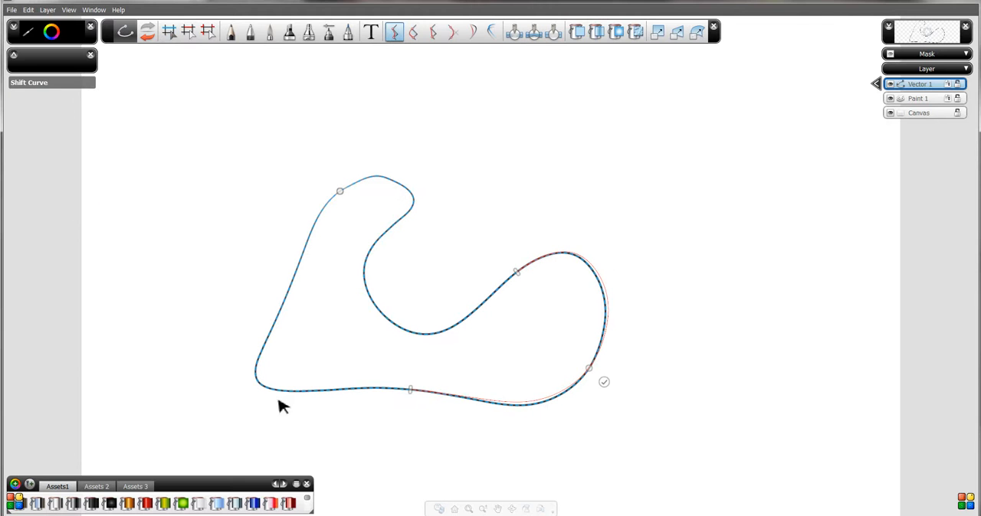
left_click_drag(410, 391, 259, 369)
left_click_drag(517, 271, 563, 254)
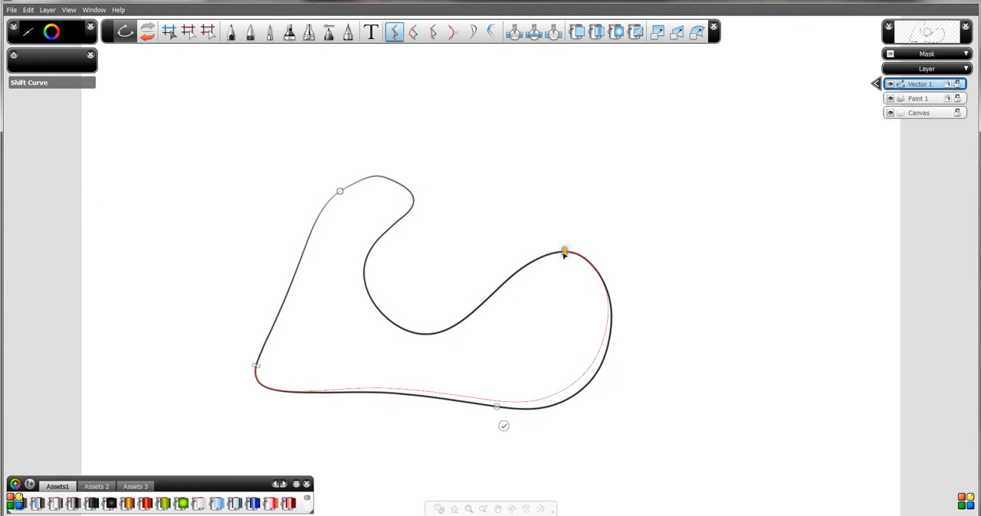
mouse_move(497, 405)
left_mouse_down()
mouse_move(568, 463)
mouse_move(623, 401)
mouse_move(508, 374)
mouse_move(429, 446)
mouse_move(535, 478)
mouse_move(580, 407)
mouse_move(506, 412)
mouse_move(480, 431)
mouse_move(504, 434)
mouse_move(511, 418)
left_mouse_up()
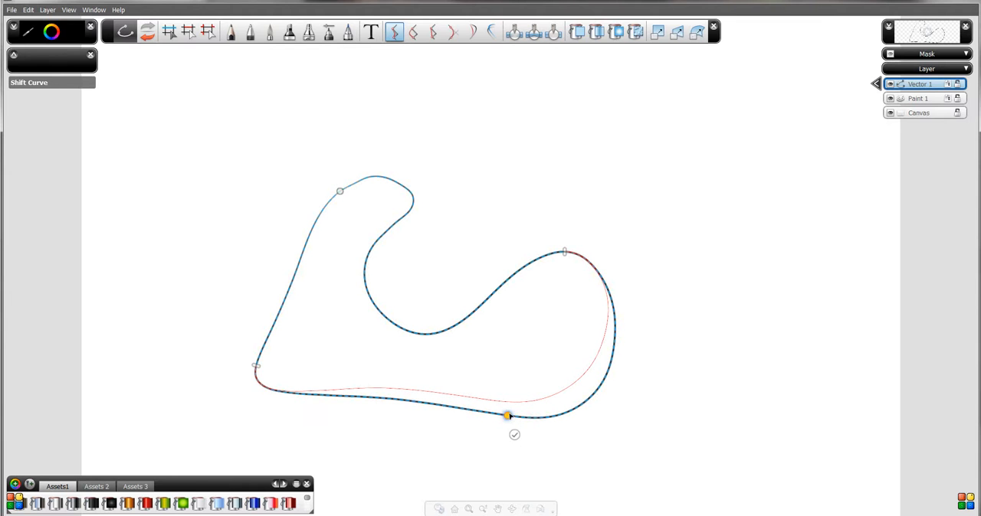
left_click(514, 435)
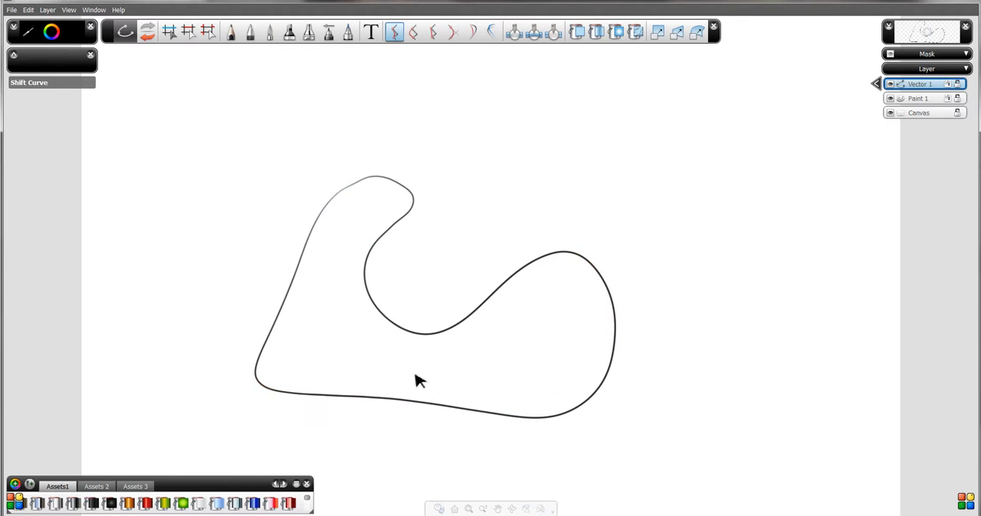
- Select the whole outline and delete it
left_click(169, 34)
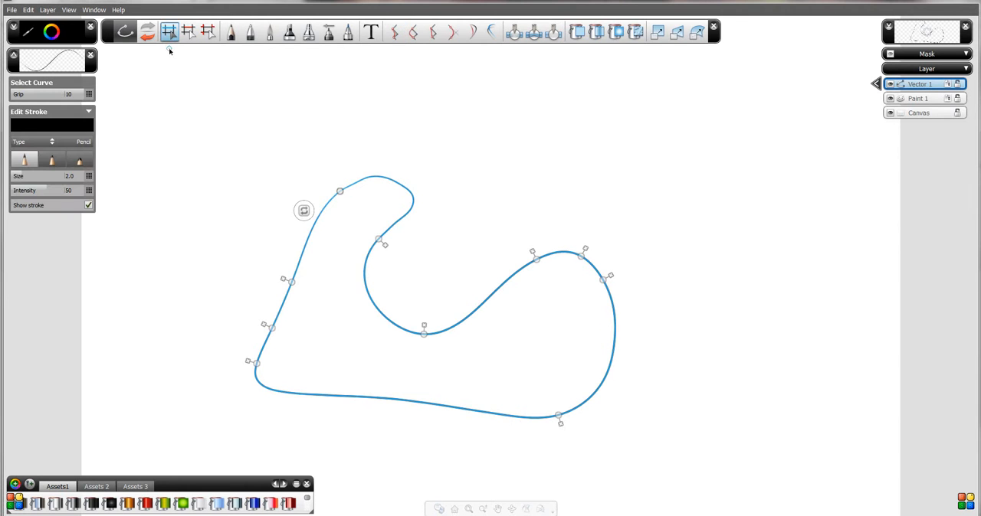
key("Delete")
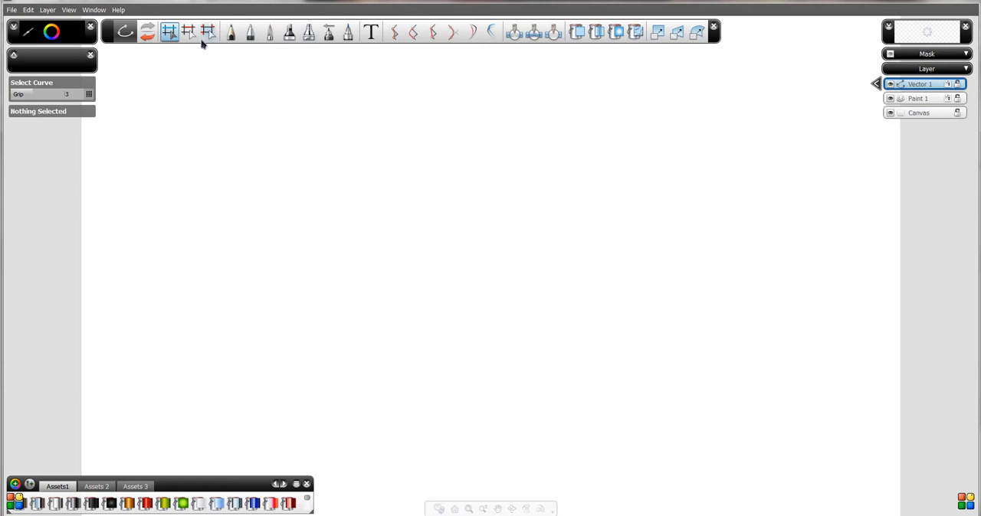
- Draw a large looping Pen curve through eleven interpolated points that crosses itself below the middle of the canvas
left_click(250, 32)
left_click(360, 124)
left_click(320, 176)
left_click(244, 304)
left_click(349, 355)
left_click(590, 372)
left_click(605, 209)
left_click(485, 160)
left_click(416, 258)
left_click(410, 346)
left_click(365, 422)
left_click(241, 392)
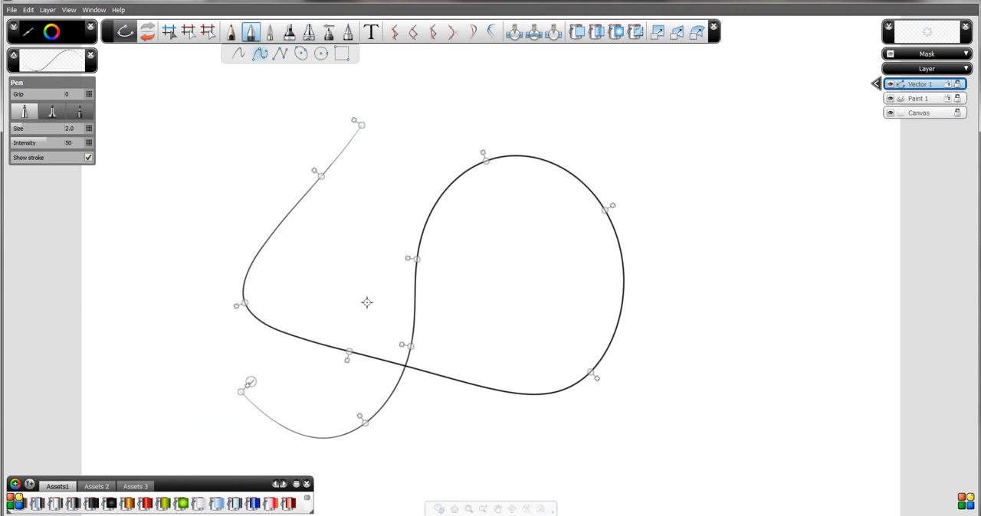
- Draw a second looping Pen curve through ten points, overlapping the first loop to form several enclosed regions
left_click(226, 156)
left_click(349, 227)
left_click(388, 306)
left_click(553, 277)
left_click(575, 203)
left_click(472, 107)
left_click(393, 144)
left_click(311, 312)
left_click(301, 383)
left_click(253, 431)
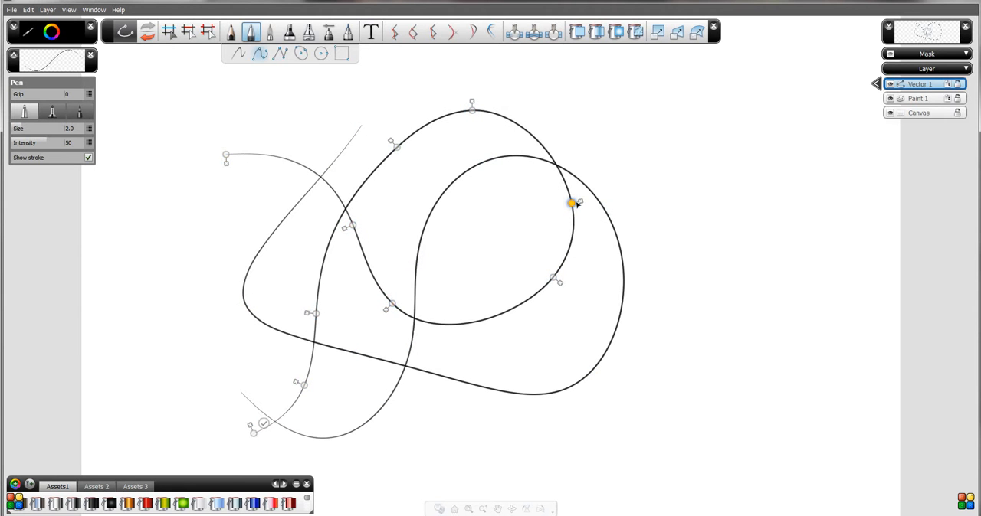
key("Return")
- Apply a Radial Fill to five regions enclosed by the two overlapping curves
left_click(615, 31)
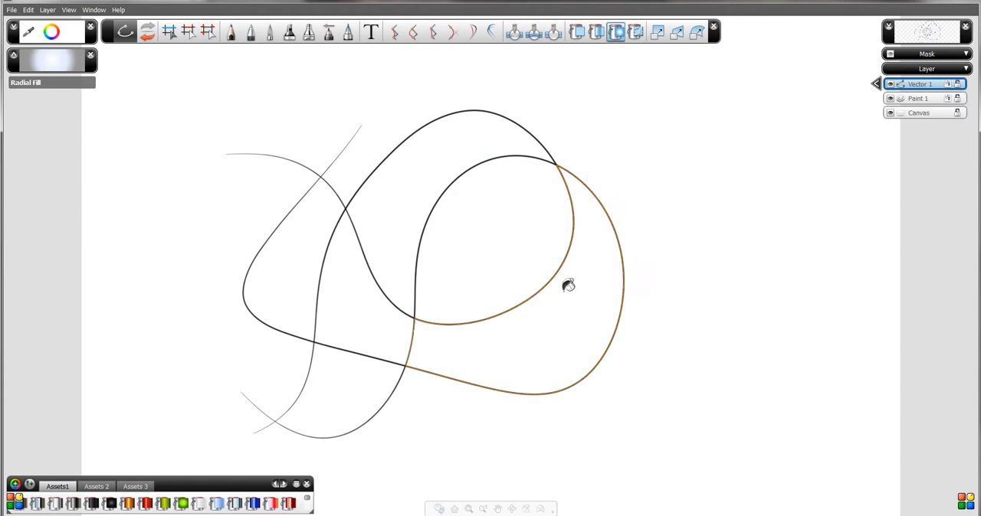
left_click(540, 319)
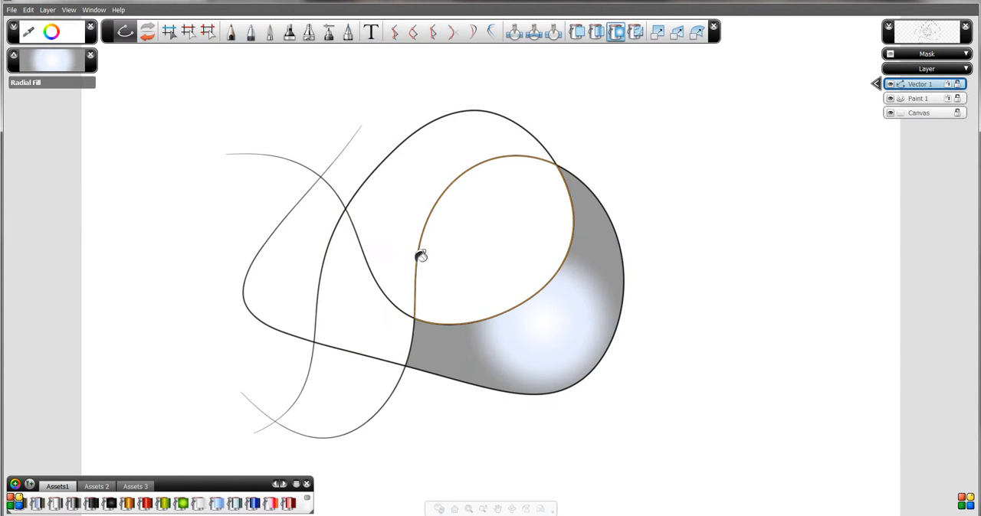
left_click(459, 260)
left_click(396, 262)
left_click(366, 324)
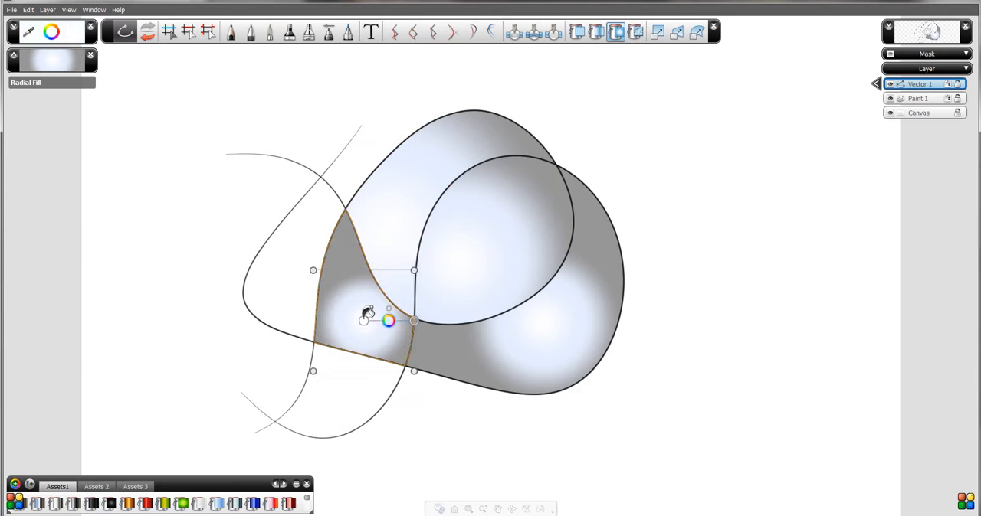
left_click(285, 275)
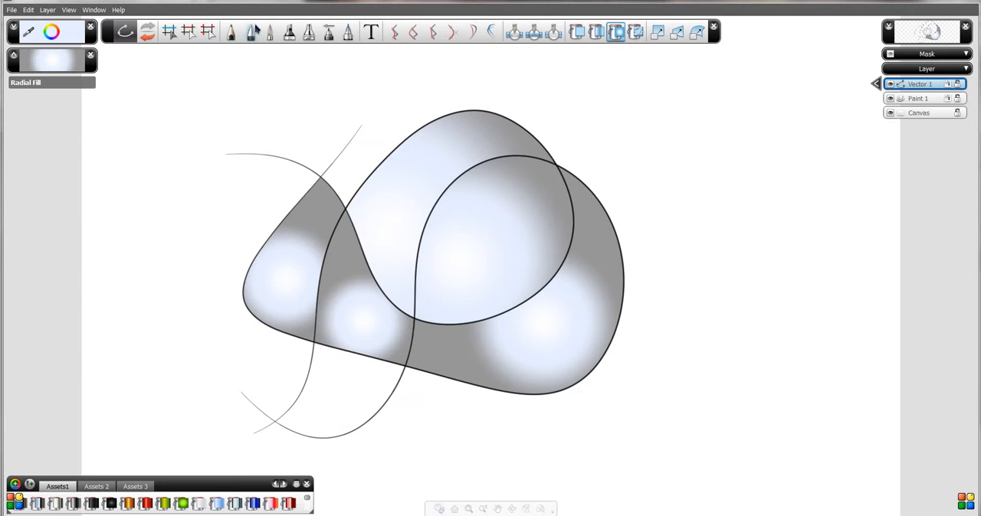
- Select curve segments at the central crossing and pull their end points slightly left, reshaping the filled regions' boundaries
left_click(188, 31)
left_click(413, 312)
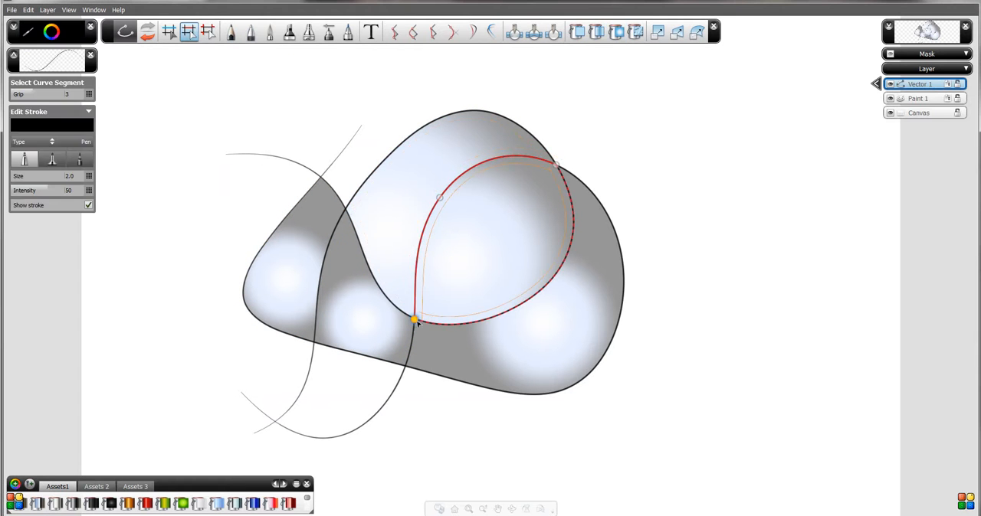
mouse_move(414, 313)
left_mouse_down()
mouse_move(414, 301)
mouse_move(390, 311)
mouse_move(431, 331)
mouse_move(404, 314)
mouse_move(418, 328)
mouse_move(437, 312)
mouse_move(422, 322)
mouse_move(396, 254)
mouse_move(405, 320)
mouse_move(403, 306)
left_mouse_up()
left_click(381, 290)
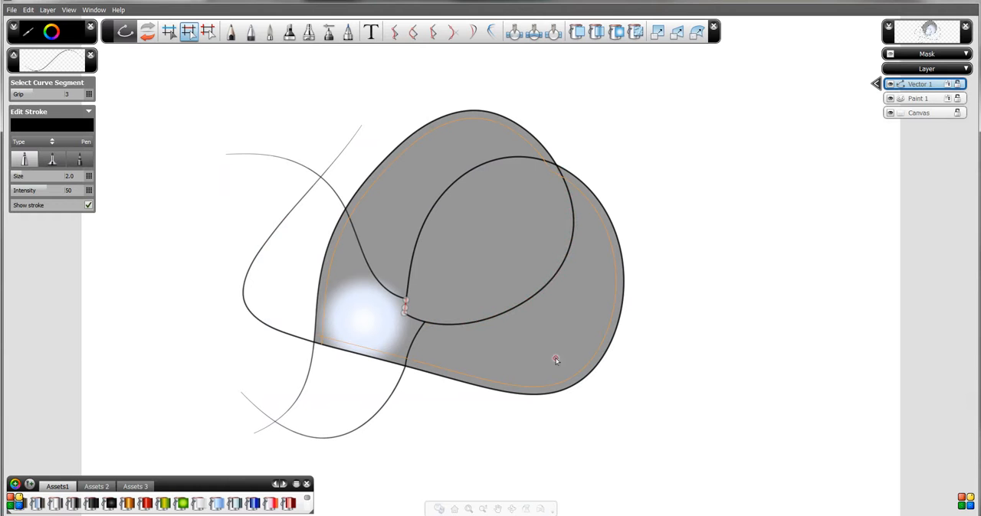
mouse_move(404, 313)
left_mouse_down()
mouse_move(414, 287)
mouse_move(385, 315)
mouse_move(398, 313)
left_mouse_up()
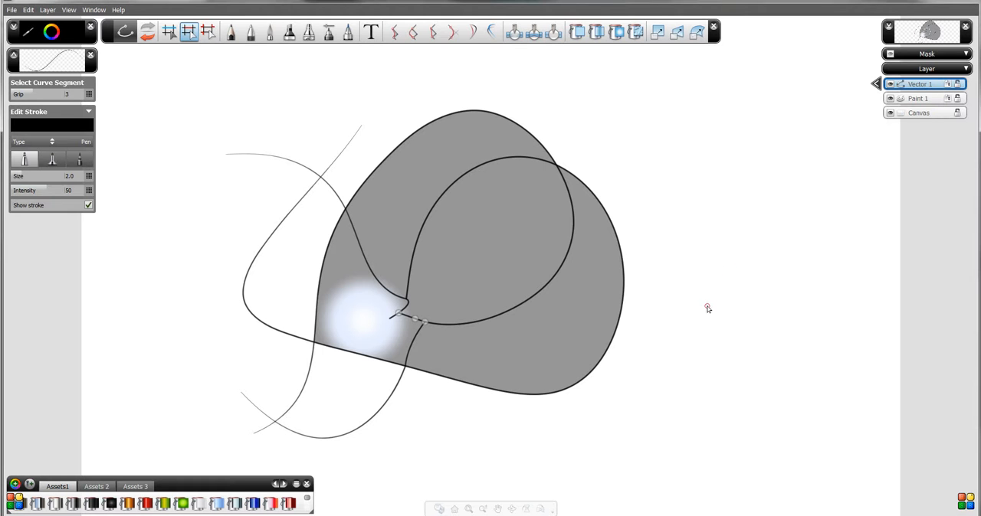
- Select all the curves, shift the end point near the central crossing, and delete the entire drawing
left_click(169, 33)
left_click_drag(174, 54, 670, 433)
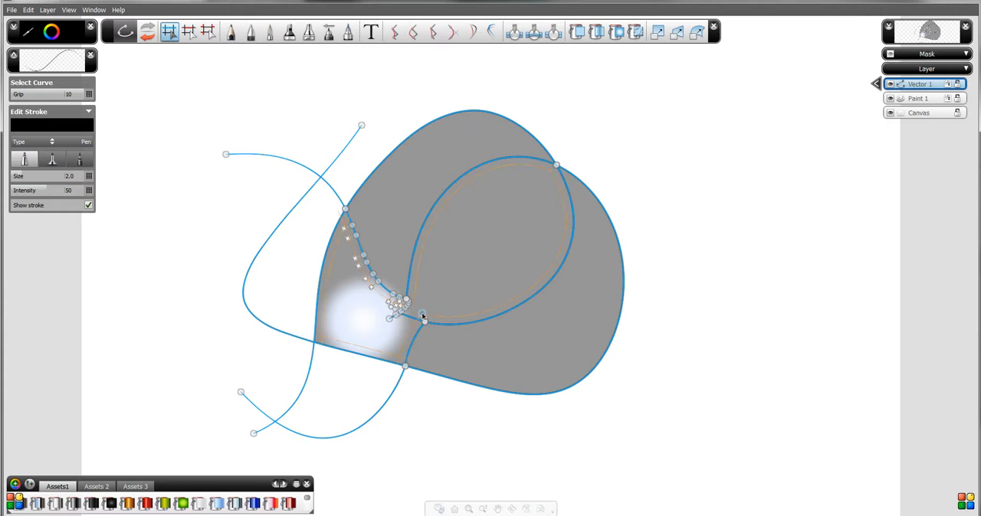
left_click_drag(424, 323, 411, 321)
left_click_drag(765, 481, 188, 75)
key("Delete")
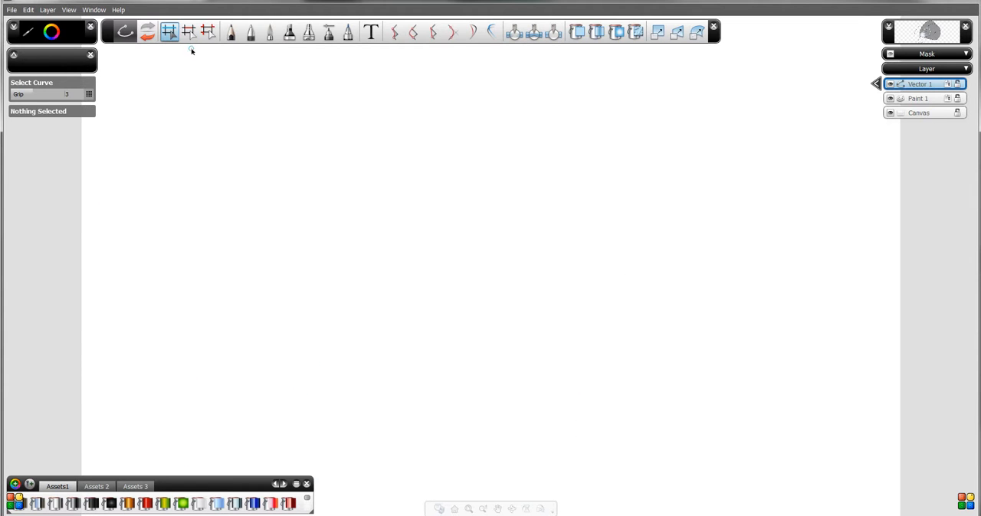
- Turn on Symmetry for the Vector 1 layer and set it to 8 radial sectors
left_click(875, 84)
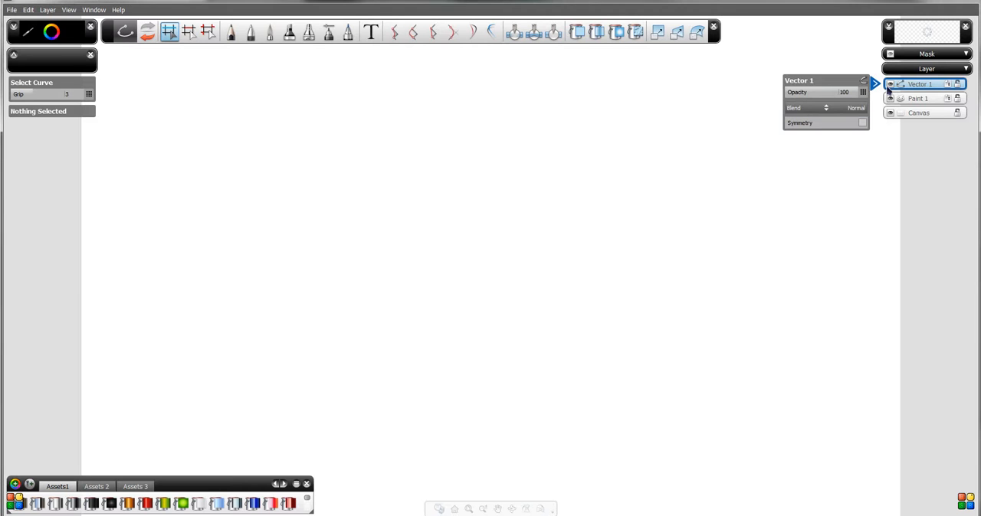
left_click(864, 123)
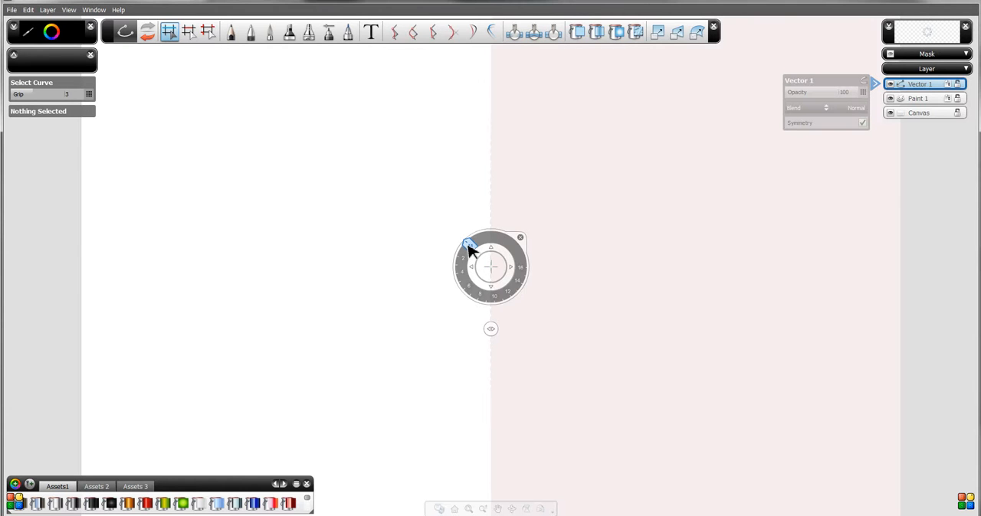
left_click_drag(470, 261, 484, 300)
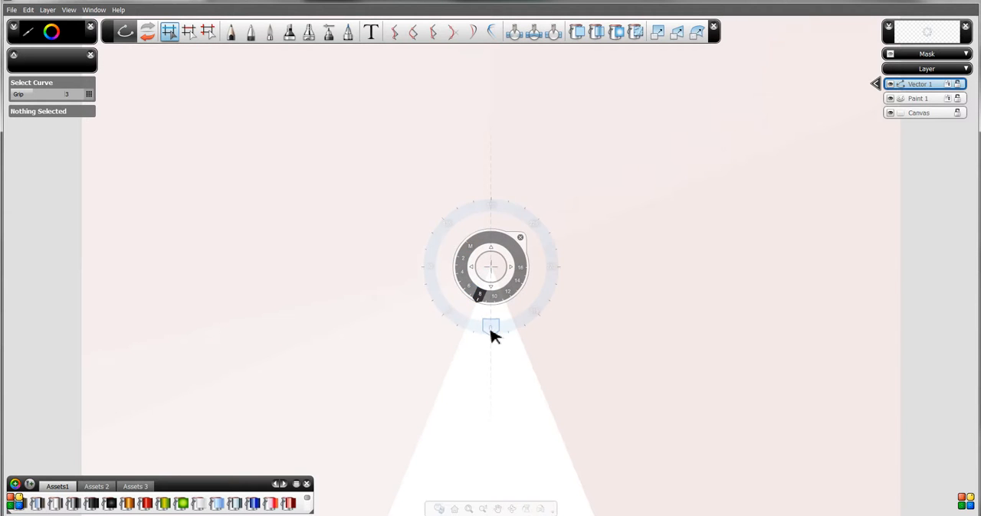
mouse_move(490, 334)
left_mouse_down()
mouse_move(441, 280)
mouse_move(451, 222)
mouse_move(437, 276)
mouse_move(458, 320)
mouse_move(490, 340)
left_mouse_up()
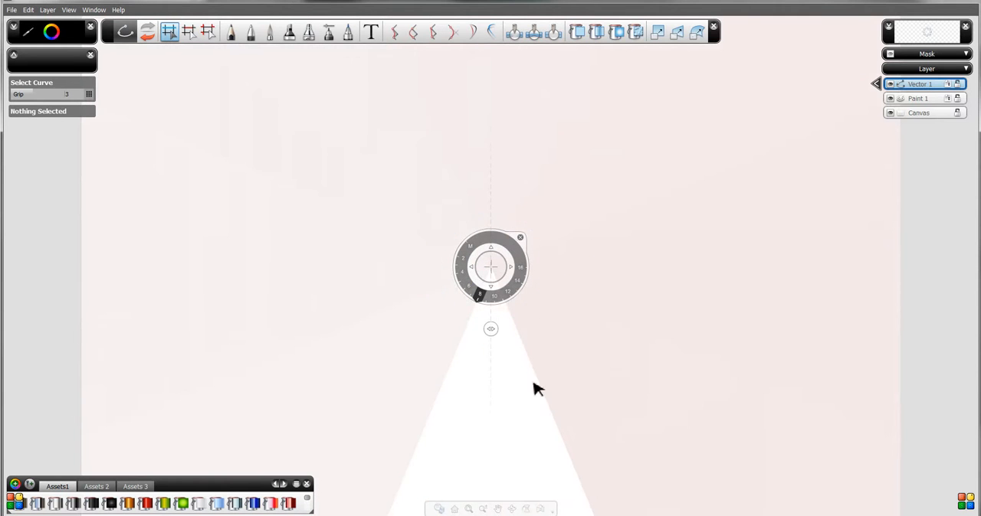
- Try moving the symmetry centre down and to the right of the canvas centre, and undo the move
left_click_drag(513, 270, 578, 261)
left_click_drag(563, 295, 464, 268)
left_click(503, 281)
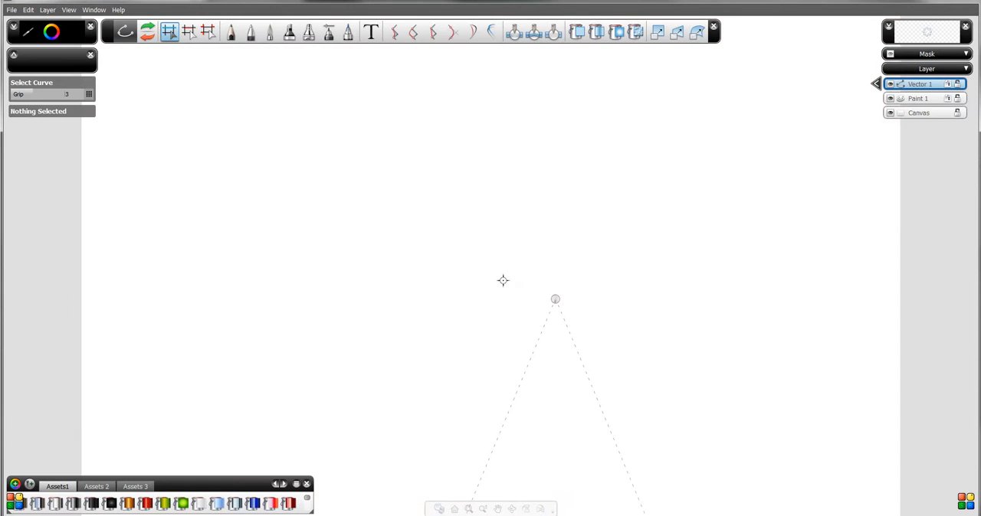
left_click(562, 309)
left_click(565, 308)
- Try a short vertical freehand Pencil stroke below the symmetry centre, and undo it
left_click(231, 35)
left_click(239, 54)
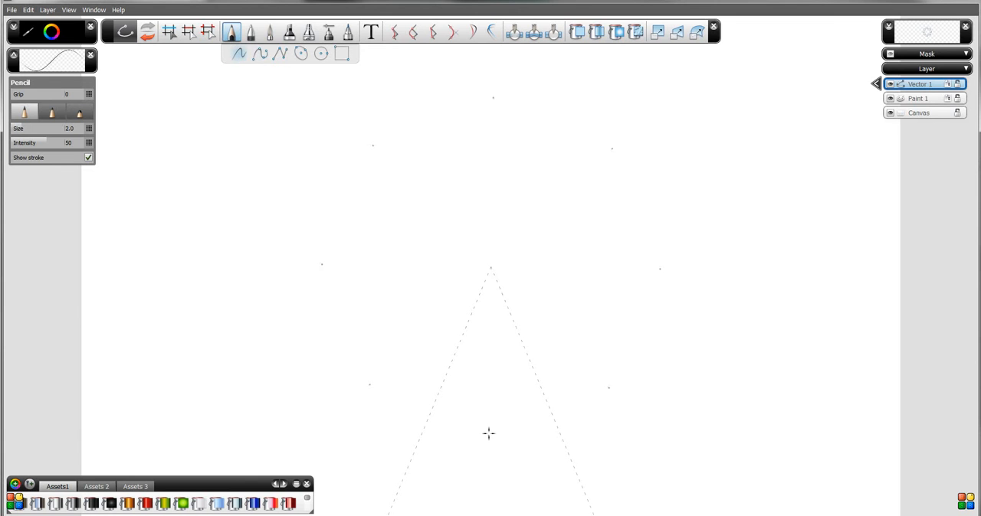
left_click_drag(487, 429, 488, 399)
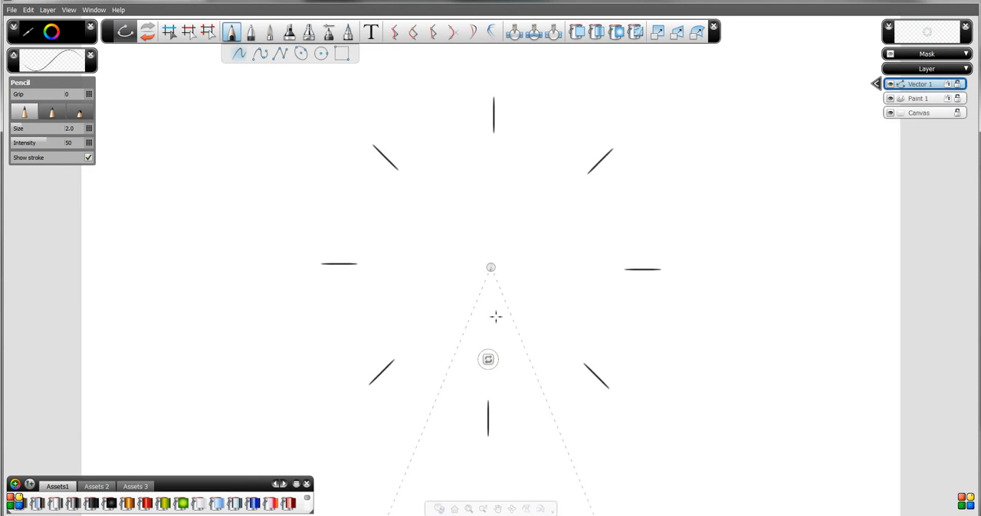
key("ctrl+z")
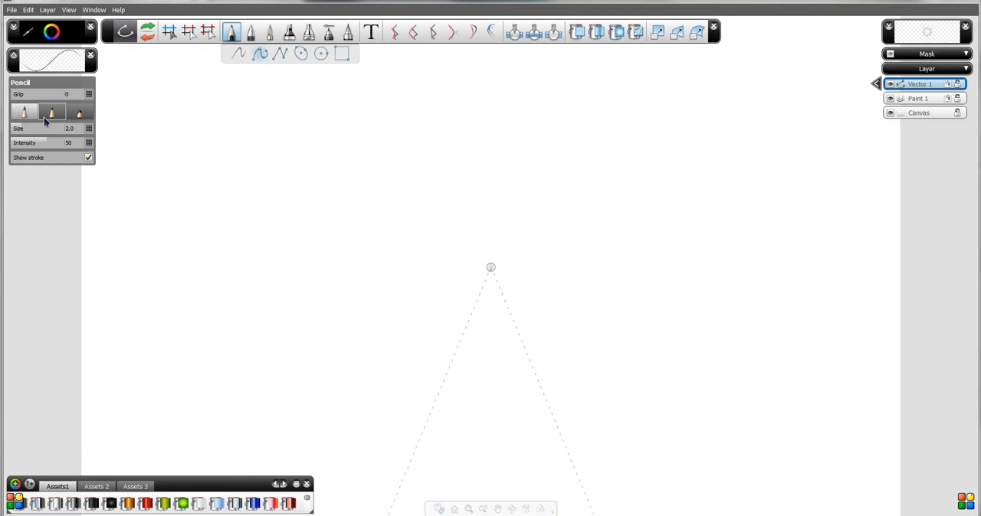
- Draw a straight vertical line with the second Pen type from below the symmetry centre up to the centre
left_click(250, 31)
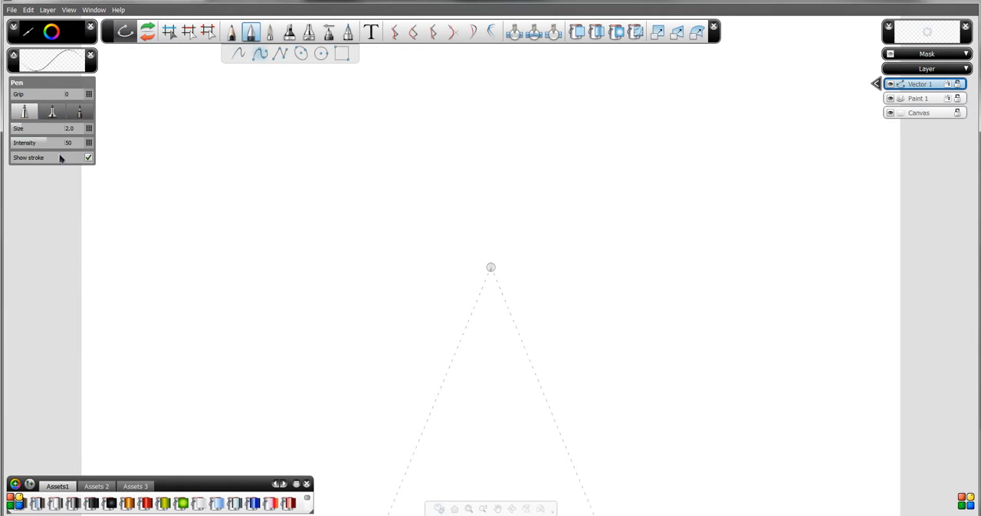
left_click(51, 113)
left_click(490, 414)
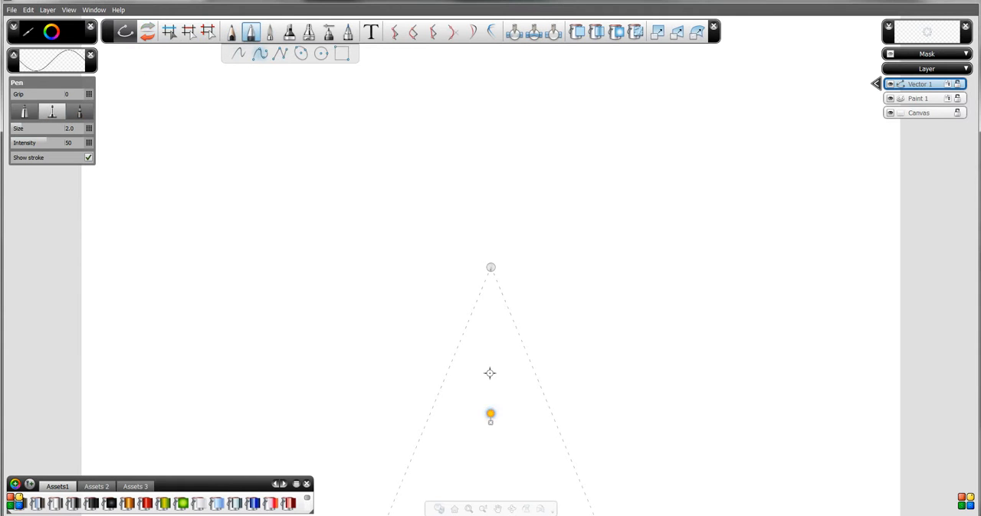
left_click(490, 268)
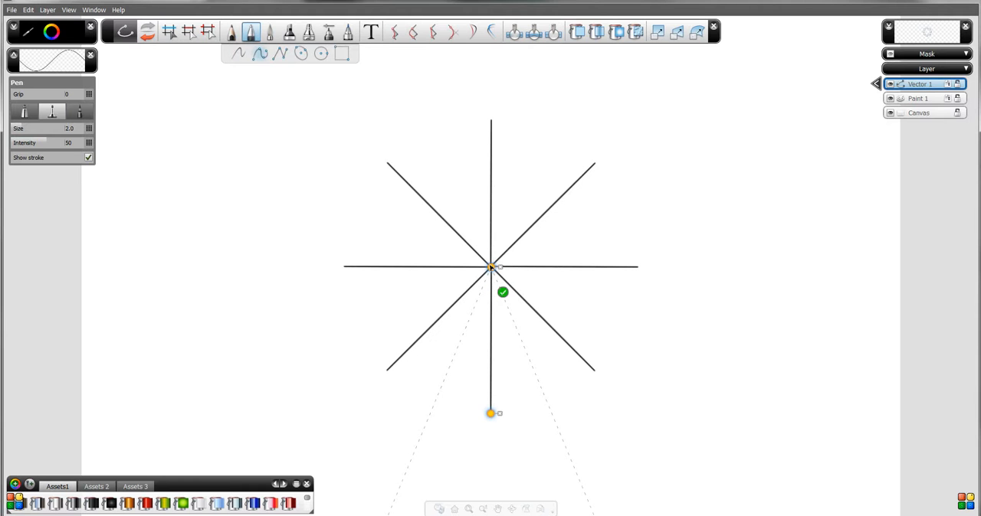
left_click(490, 267)
- Draw a zigzag polyline from the vertical line's lower end along its right side, touching it midway, up to near the symmetry centre
left_click(279, 55)
double_click(490, 414)
left_click(490, 414)
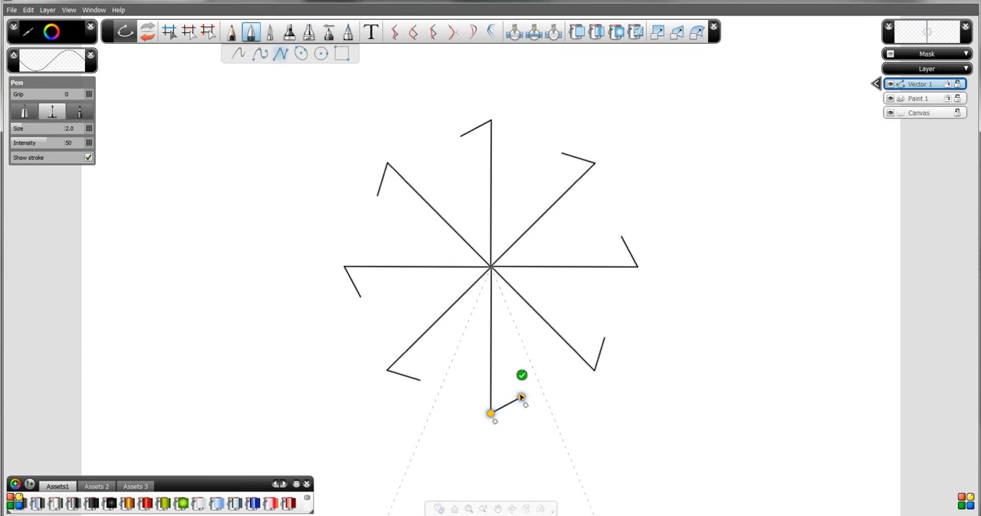
left_click(529, 389)
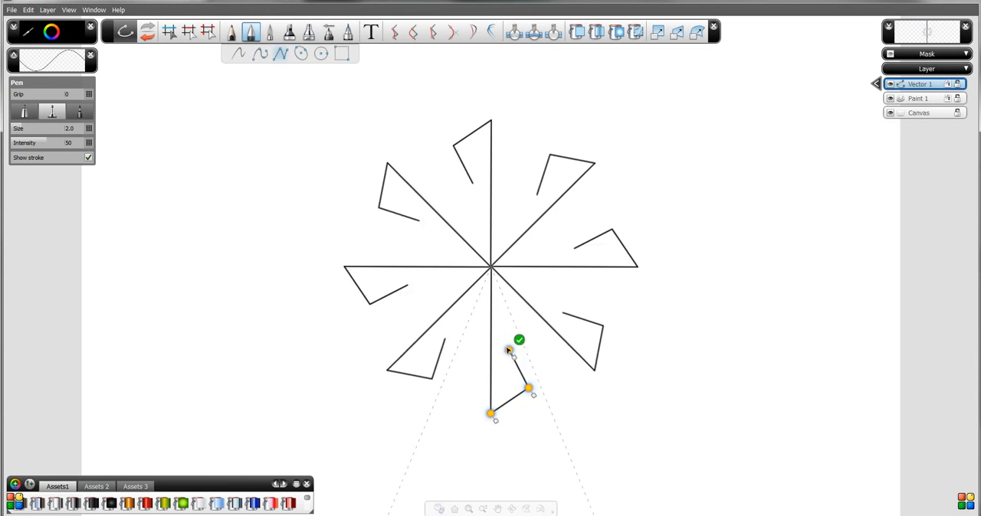
left_click_drag(501, 333, 491, 268)
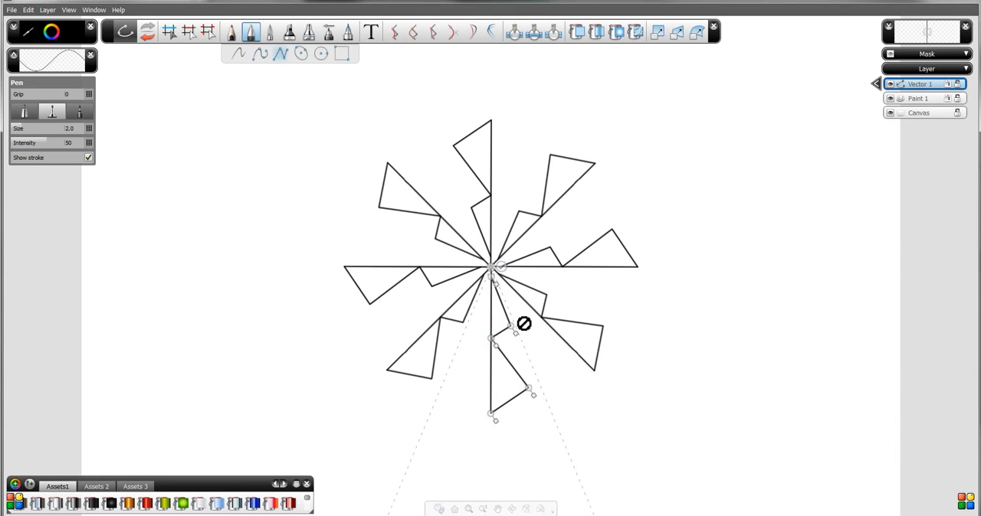
key("Escape")
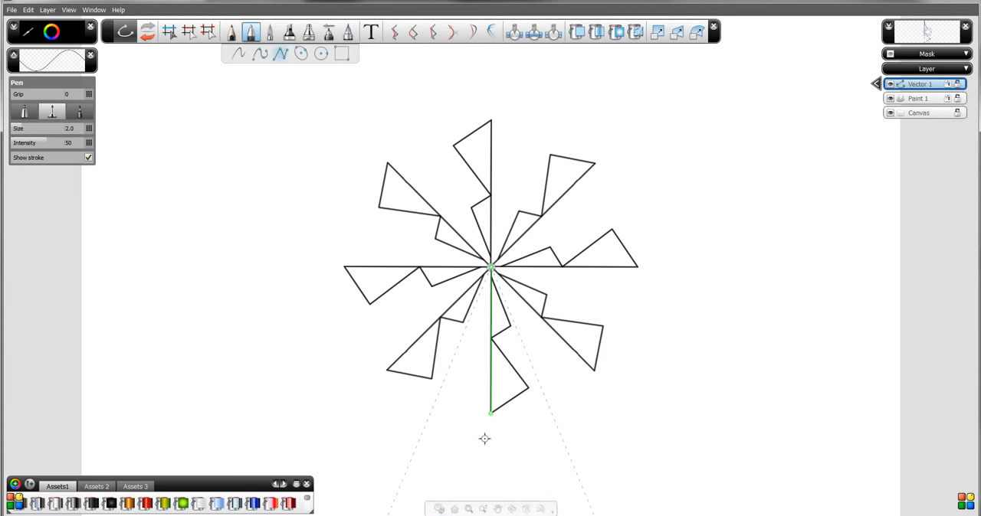
- Draw a large blade-shaped polyline from the vertical line's upper part down to a pointed lower-right tip and back to the blade's left corner
key("space")
left_click_drag(450, 430, 463, 319)
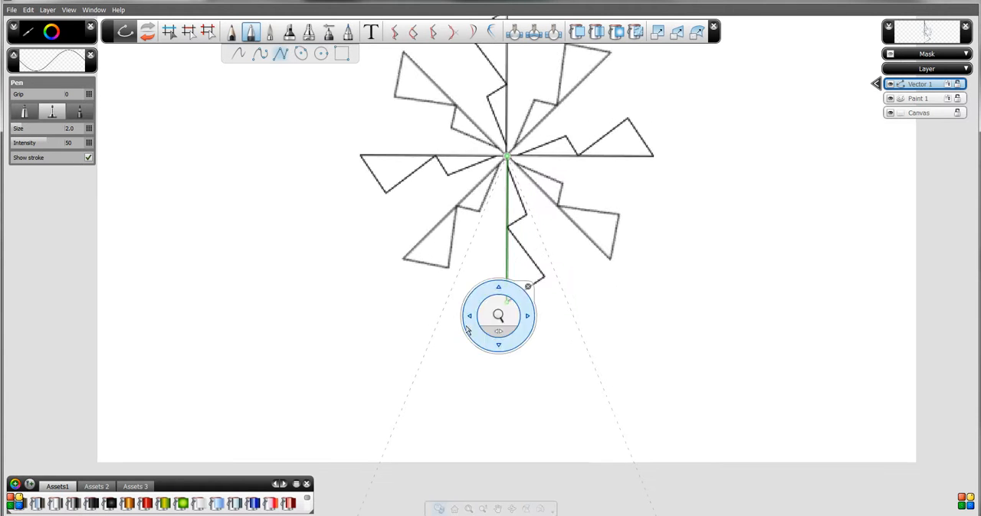
key("space")
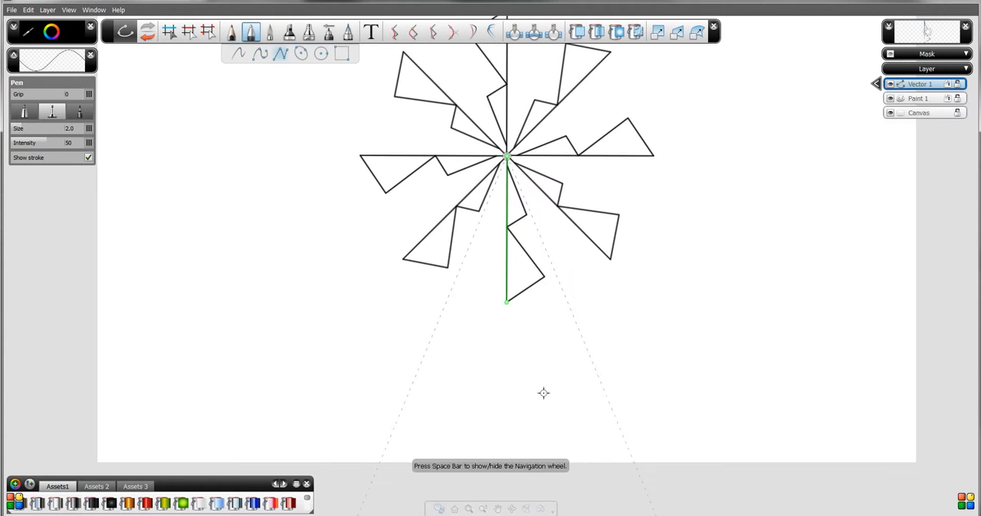
left_click(506, 197)
left_click(476, 248)
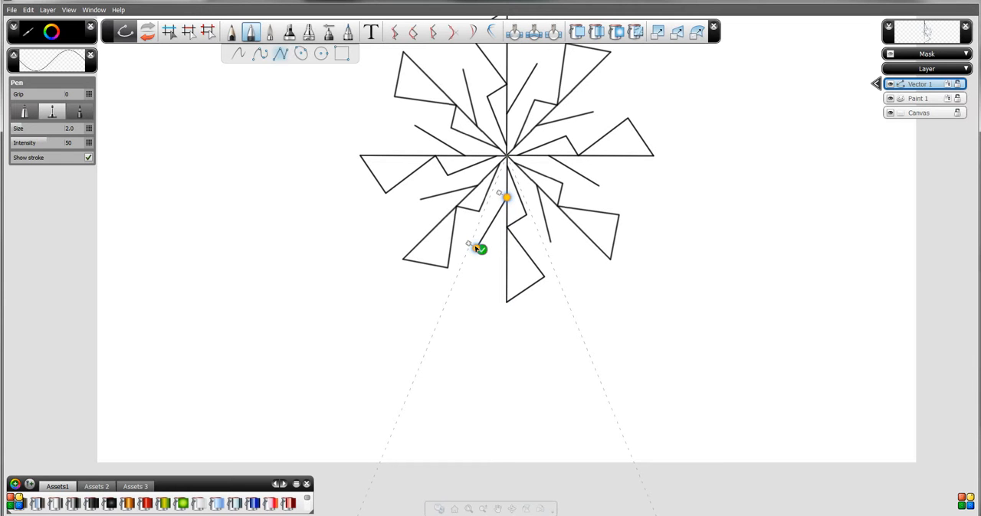
left_click(478, 249)
left_click(459, 342)
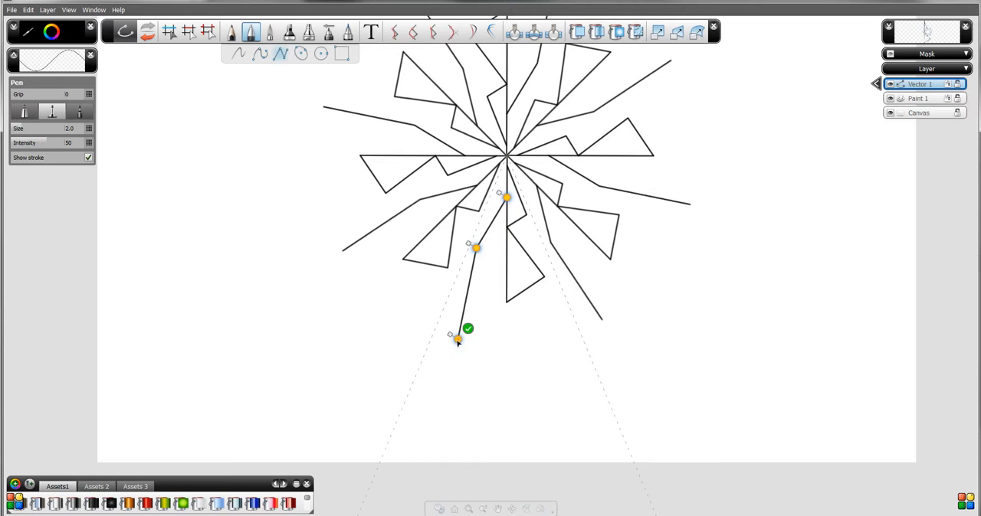
left_click(477, 425)
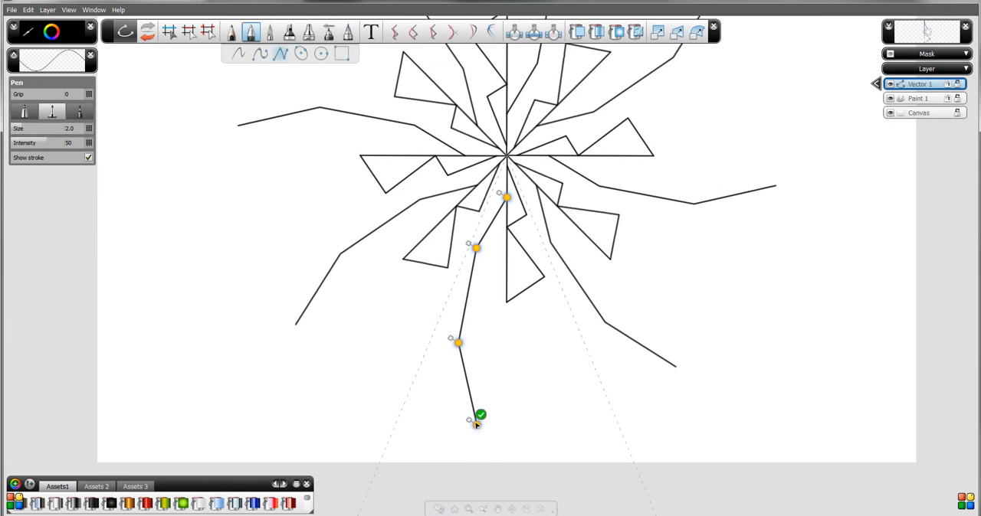
left_click(563, 445)
left_click_drag(565, 446, 604, 445)
left_click_drag(543, 380, 499, 376)
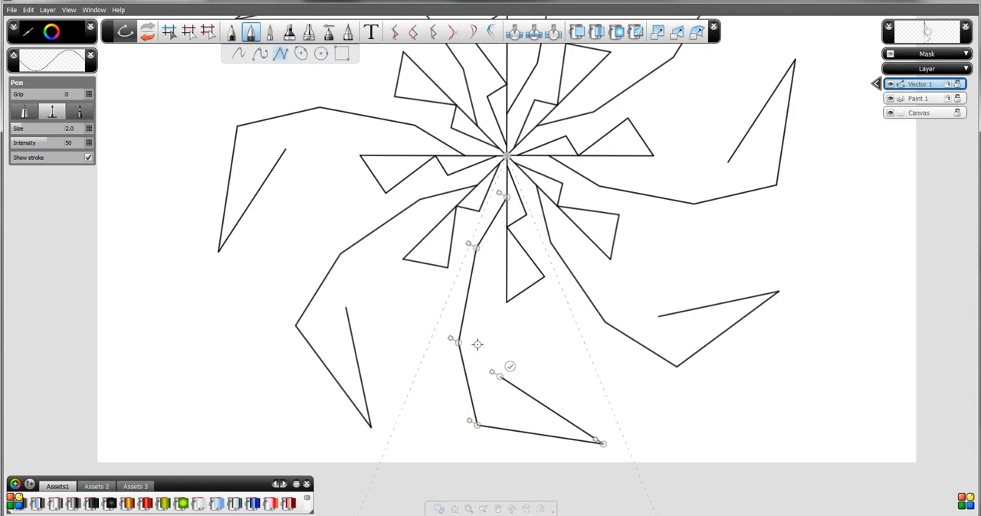
left_click(458, 342)
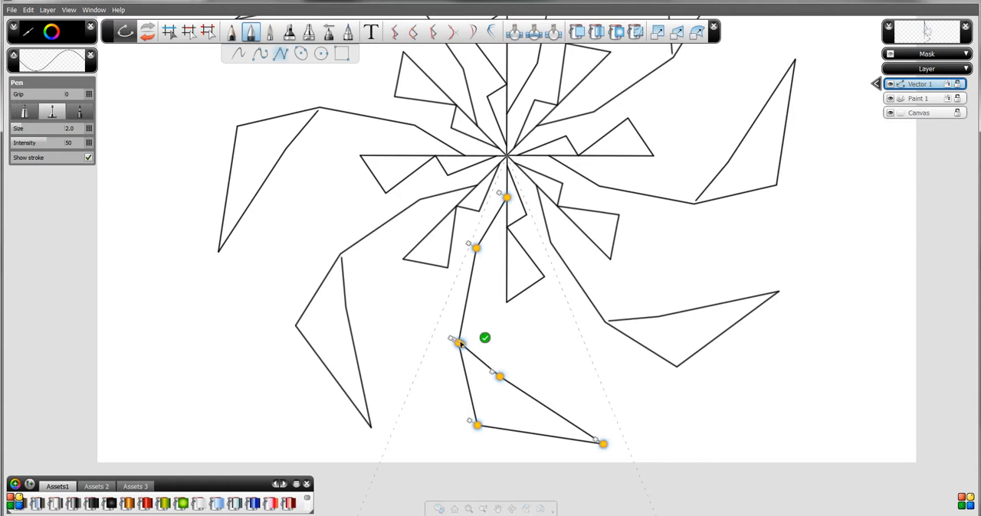
left_click(470, 332)
- Add a smaller pointed polyline blade inside the large one, starting on its left edge and ending at its upper corner
left_click(468, 290)
left_click(491, 338)
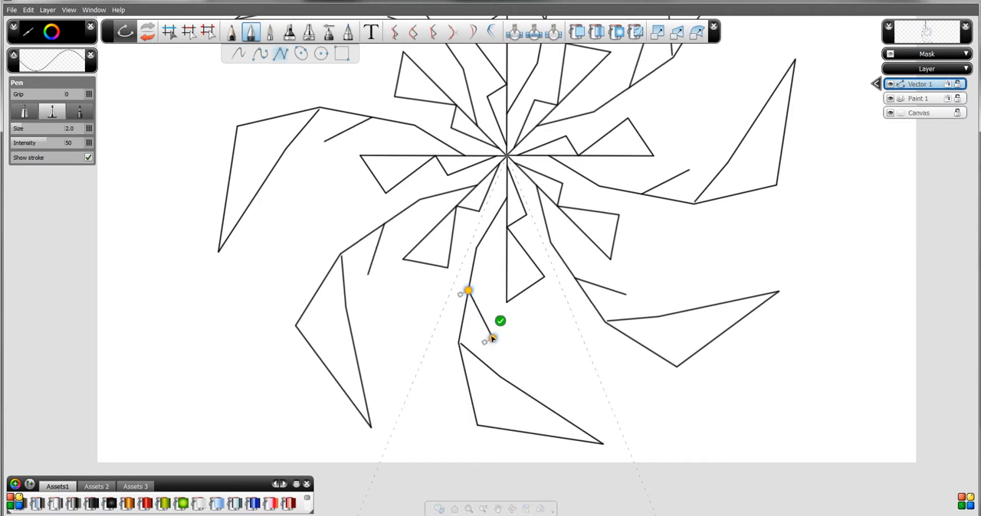
left_click(534, 377)
left_click_drag(535, 377, 551, 377)
left_click(490, 300)
left_click_drag(486, 292, 487, 292)
left_click_drag(488, 260, 476, 247)
left_click(486, 238)
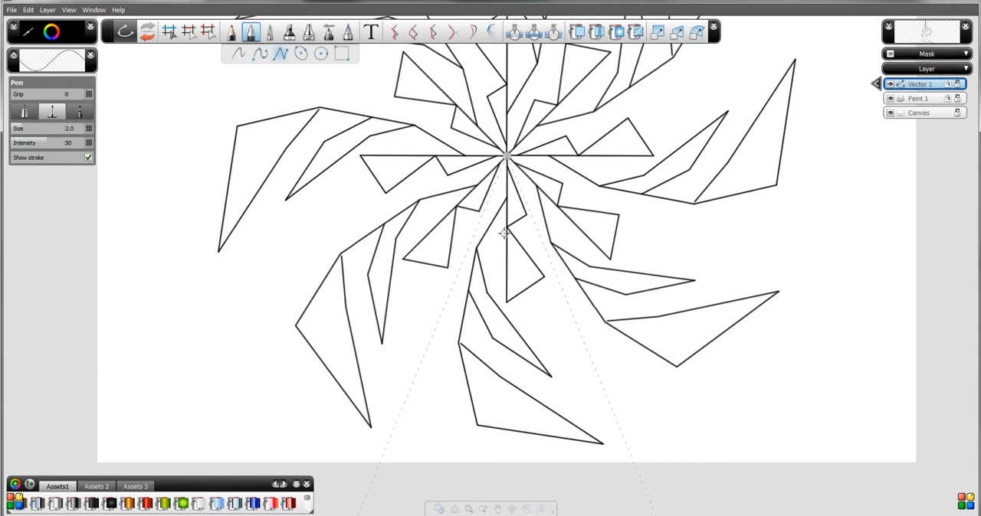
- Bake the Vector 1 layer's symmetry effect to a new layer
key("space")
mouse_move(580, 168)
left_mouse_down()
mouse_move(583, 209)
mouse_move(523, 168)
mouse_move(495, 217)
mouse_move(508, 251)
left_mouse_up()
left_click_drag(450, 203, 501, 219)
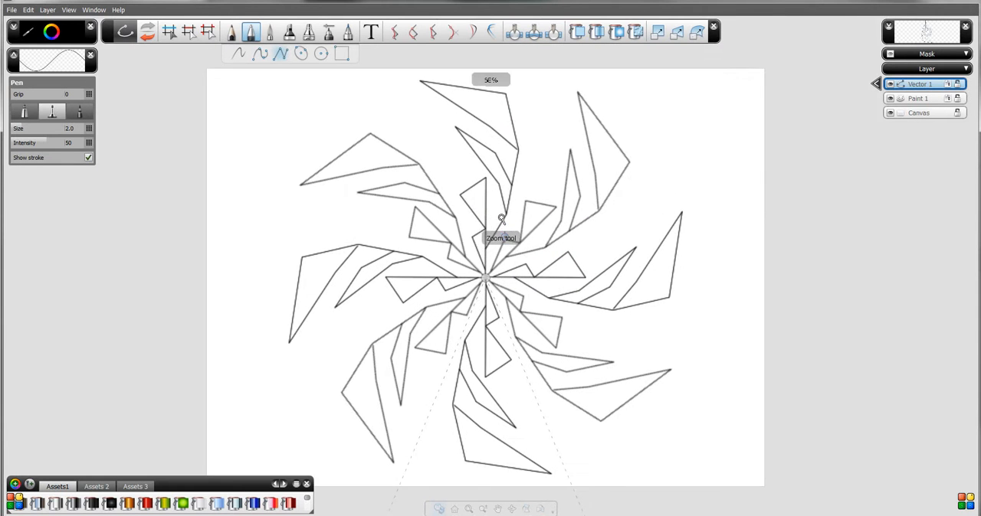
left_click_drag(466, 245, 428, 261)
key("space")
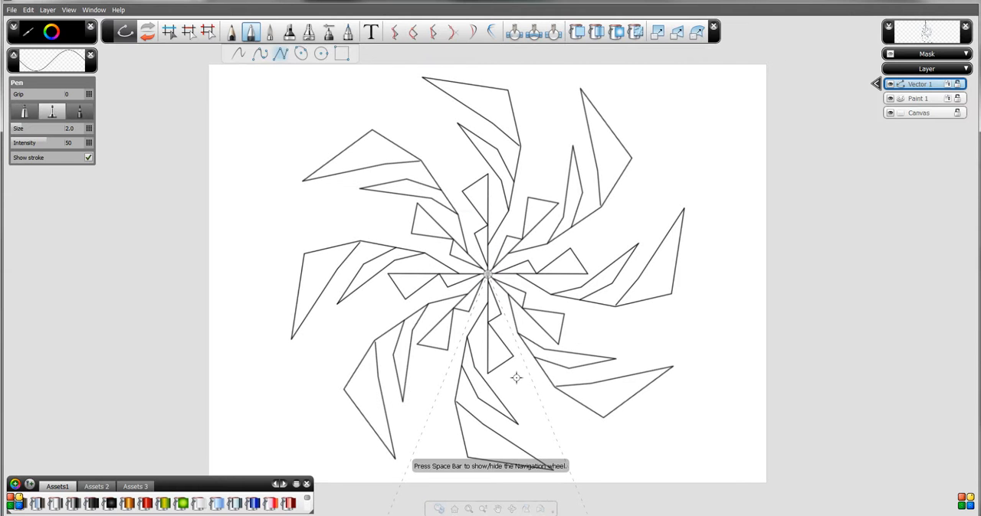
left_click(512, 415)
left_click(490, 308)
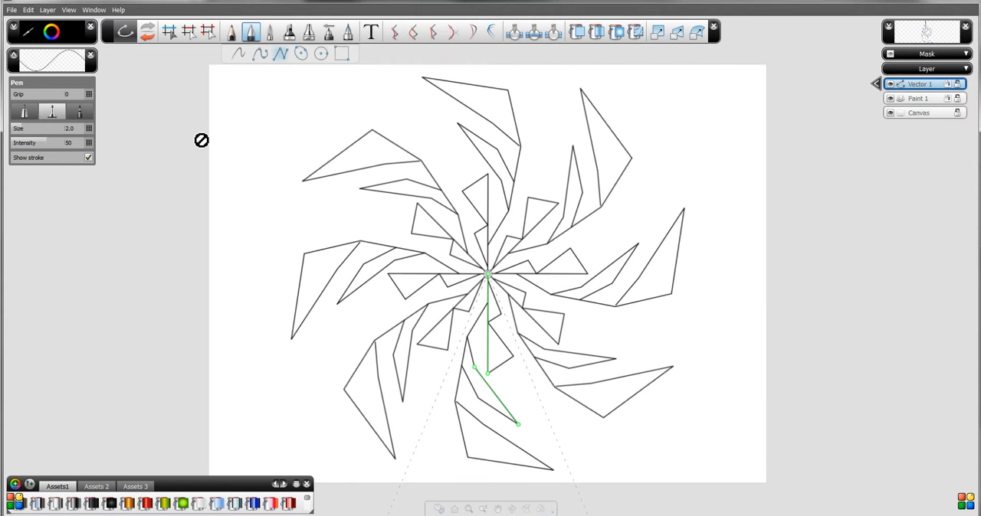
left_click(49, 10)
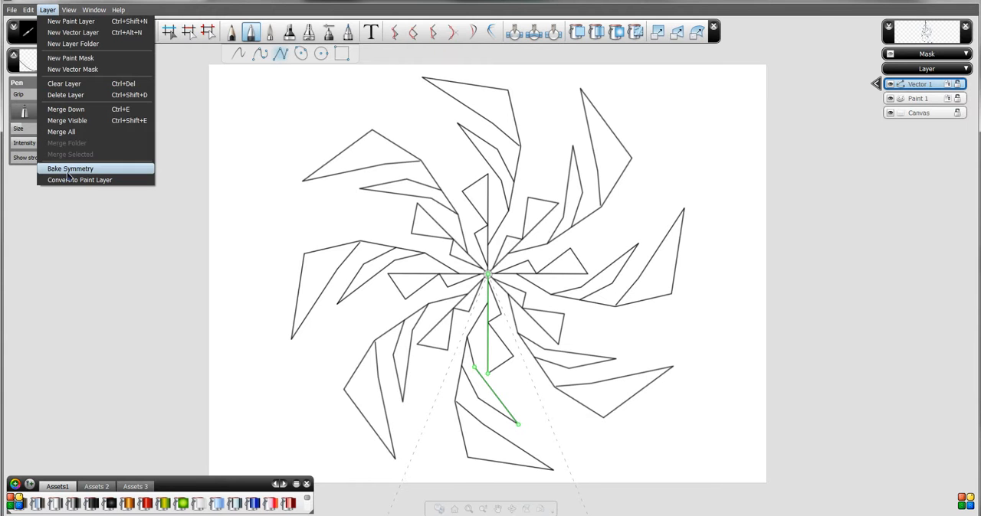
left_click(68, 171)
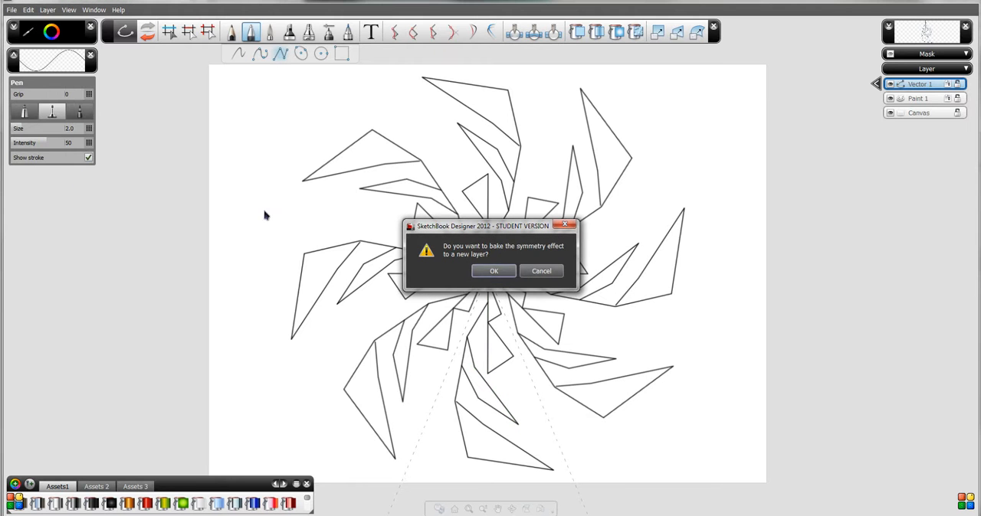
left_click(494, 272)
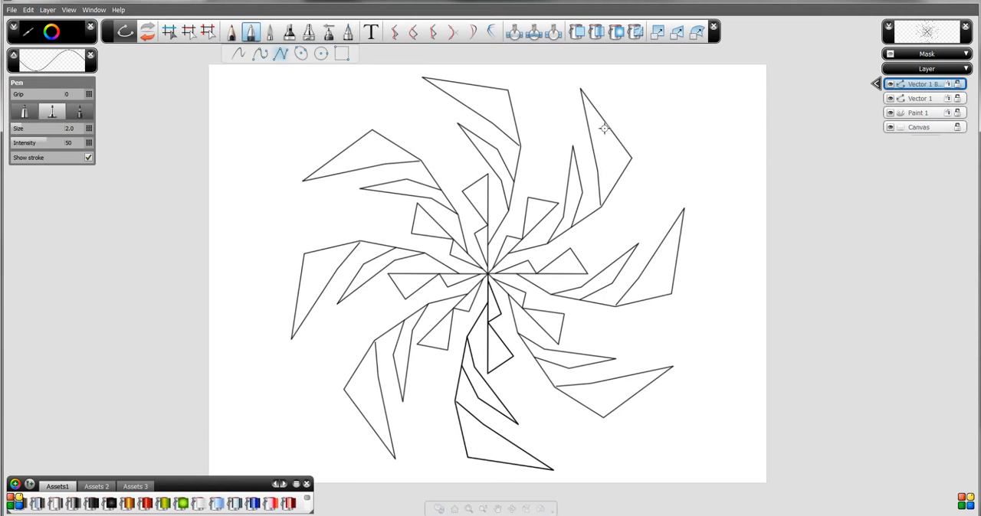
- Try clearing all the selected curves from the baked symmetry layer, and undo the clearing
left_click(170, 32)
mouse_move(177, 63)
left_mouse_down()
mouse_move(256, 103)
mouse_move(706, 481)
mouse_move(742, 494)
left_mouse_up()
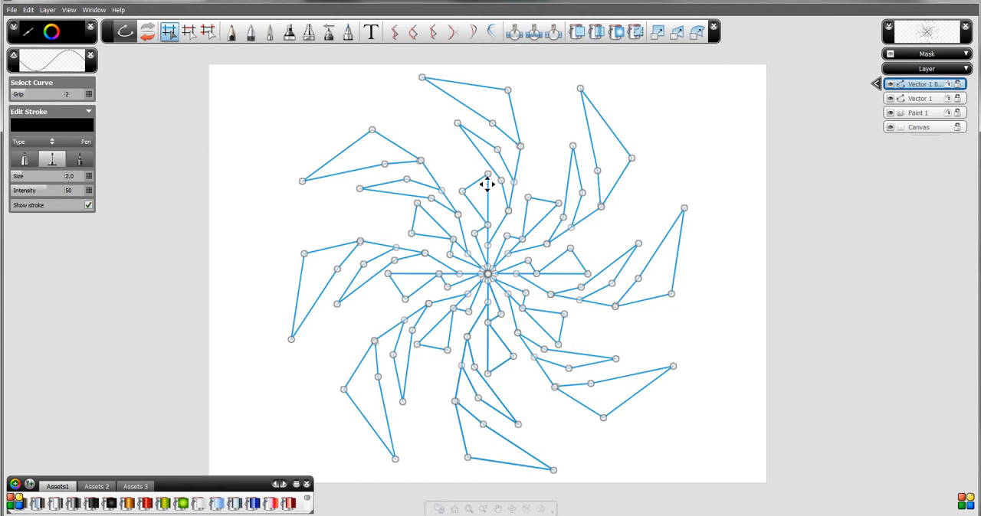
left_click(29, 10)
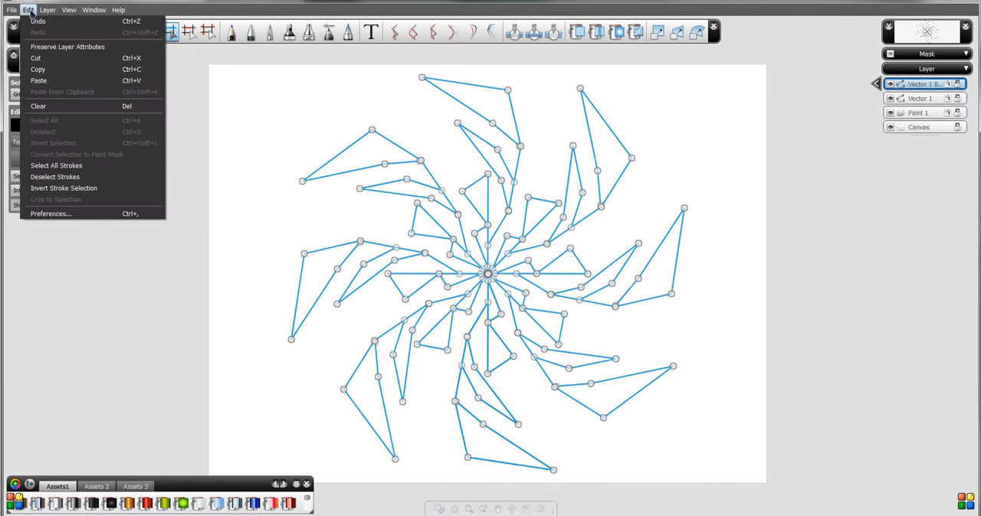
left_click(59, 107)
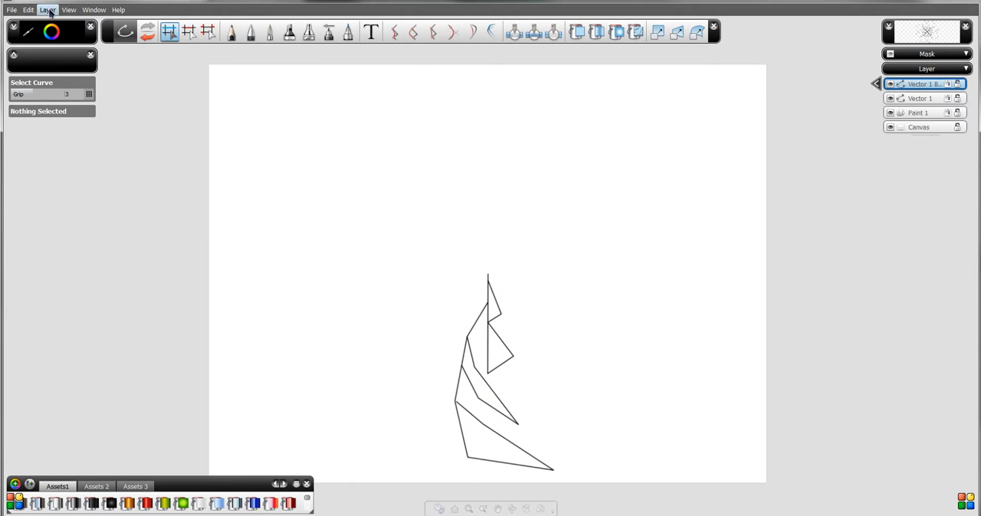
left_click(28, 9)
left_click(36, 23)
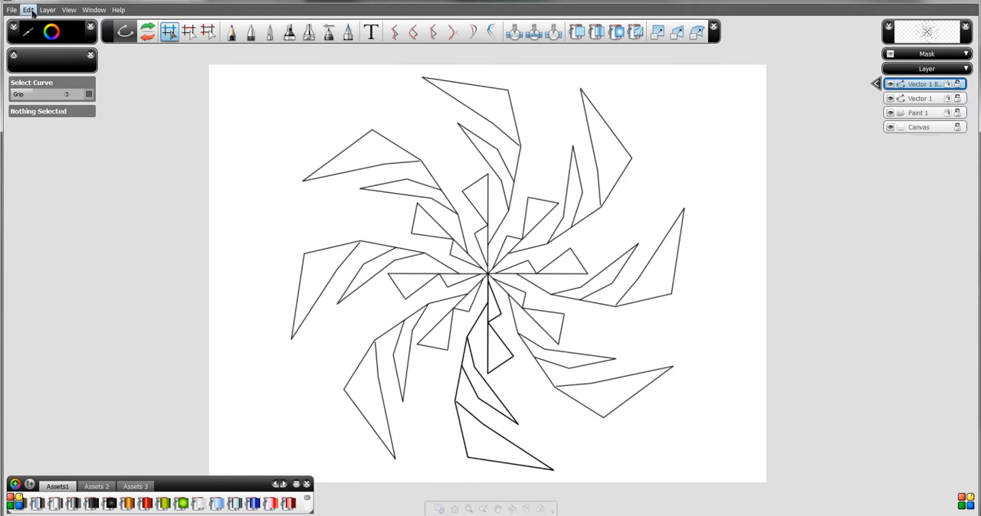
- Select all the curves on the baked symmetry layer and copy them
mouse_move(222, 70)
left_mouse_down()
mouse_move(357, 177)
mouse_move(723, 508)
mouse_move(742, 500)
left_mouse_up()
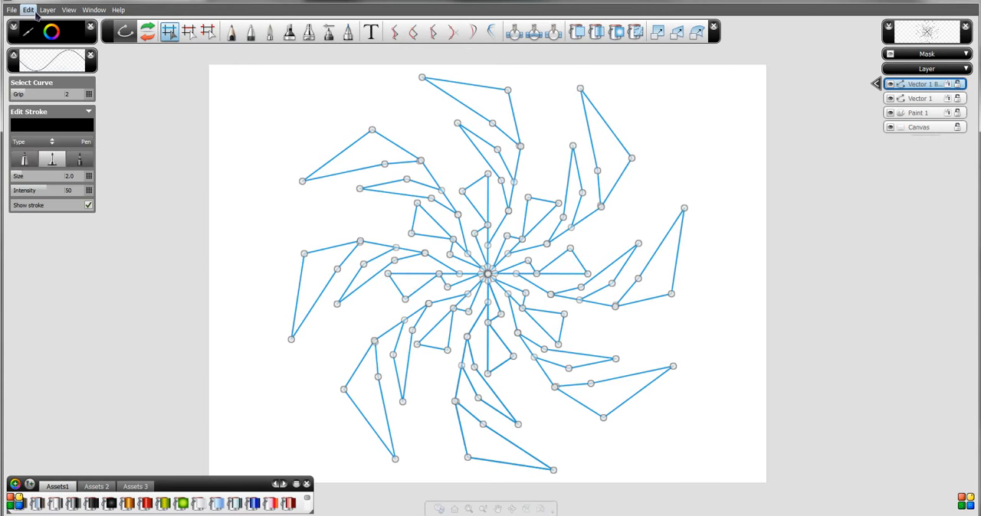
left_click(28, 10)
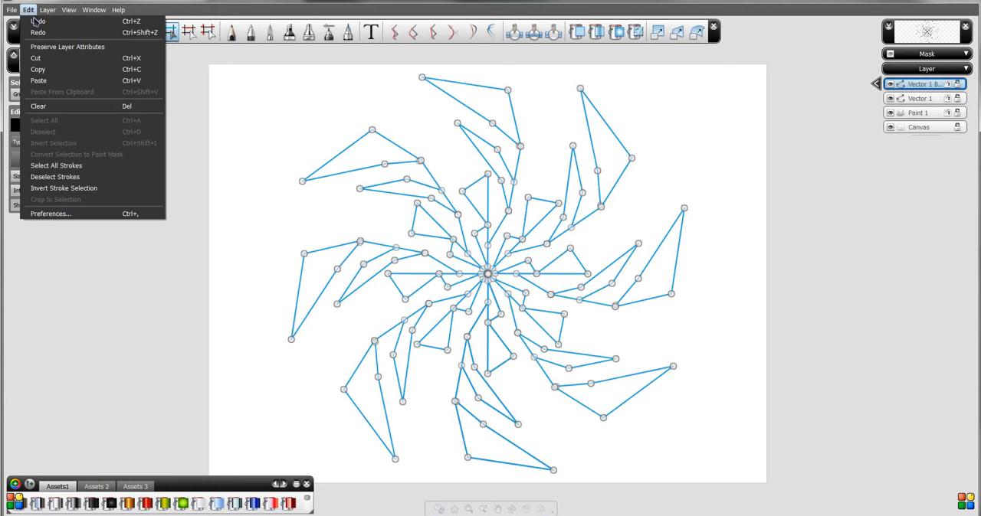
left_click(52, 70)
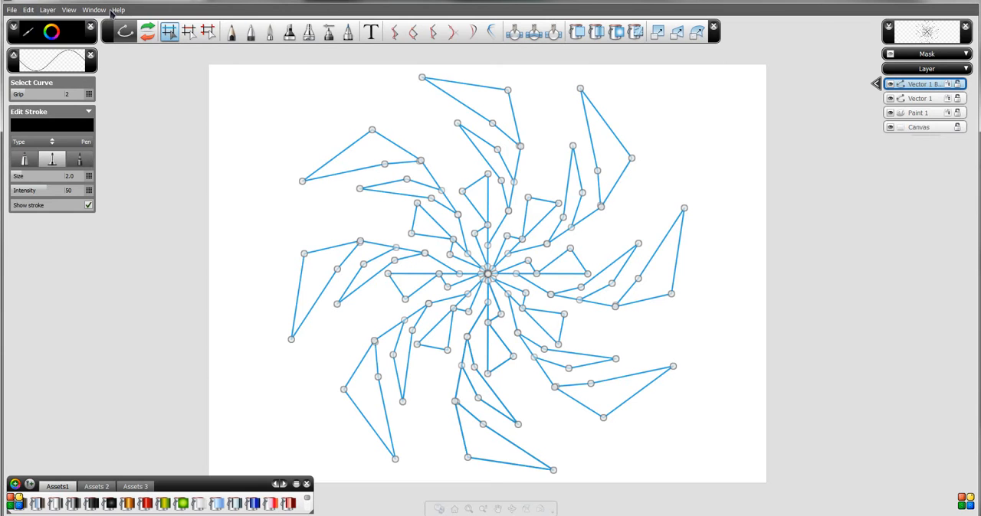
- Paste the copied curves onto a new vector layer and toggle that layer's visibility
left_click(47, 9)
left_click(60, 33)
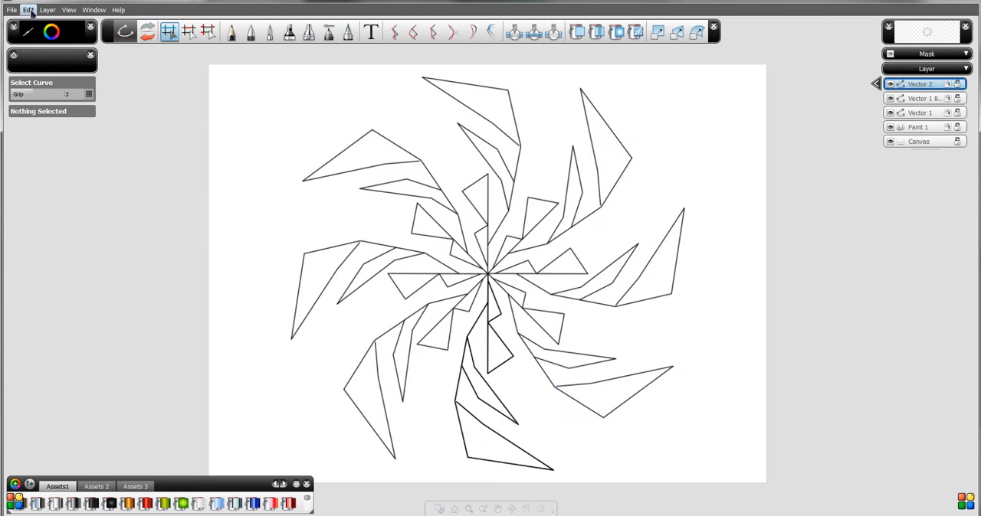
left_click(28, 10)
left_click(53, 82)
left_click(891, 86)
left_click(891, 86)
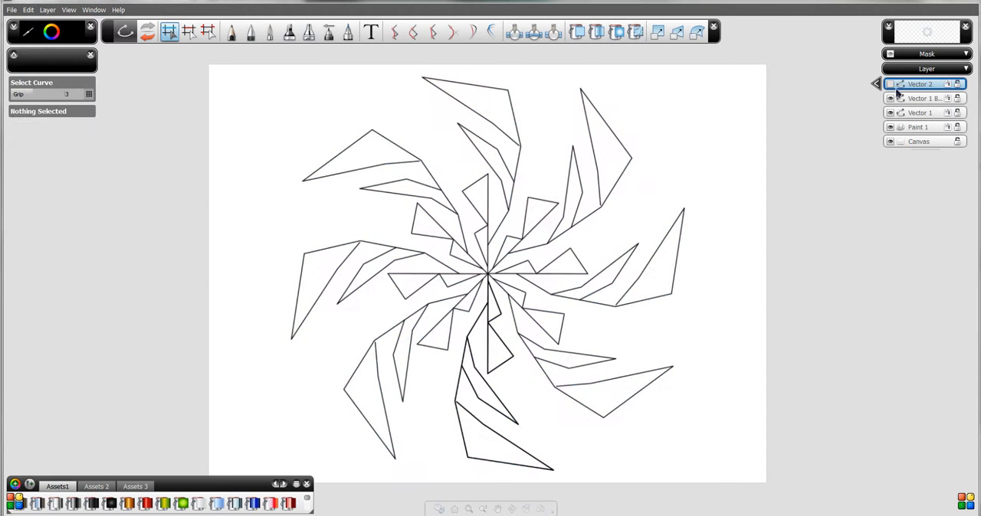
- Select all the curves on the baked symmetry layer and change their stroke type to Guide curve
left_click(912, 100)
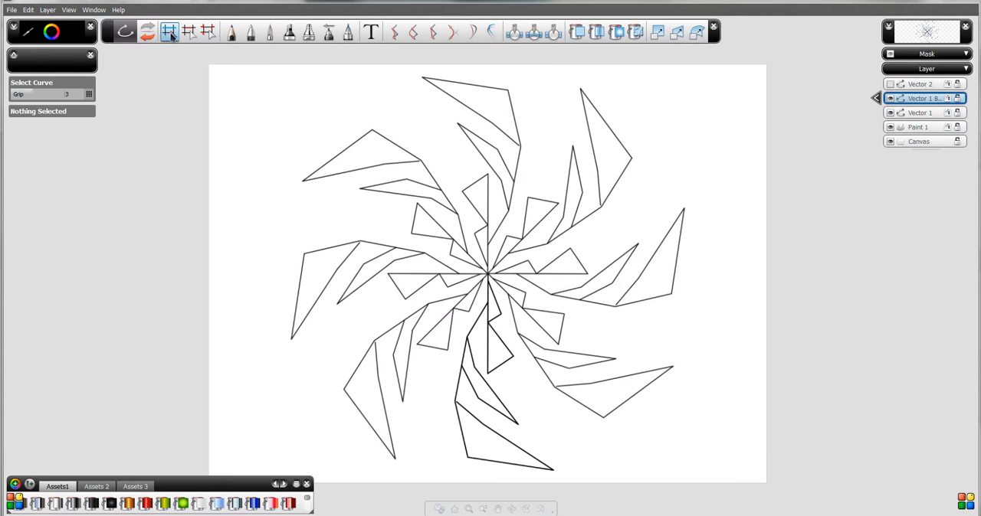
mouse_move(220, 71)
left_mouse_down()
mouse_move(339, 176)
mouse_move(783, 507)
mouse_move(770, 491)
left_mouse_up()
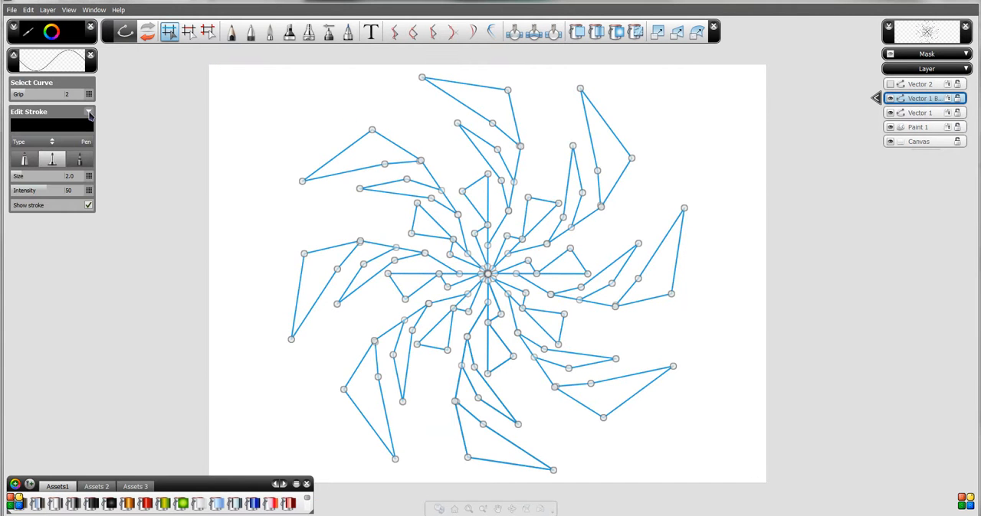
left_click(88, 141)
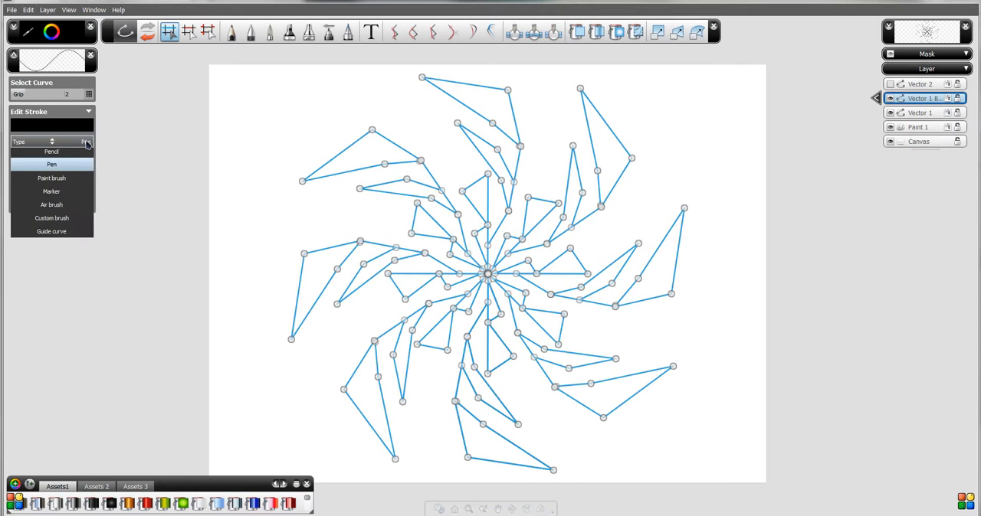
left_click(70, 238)
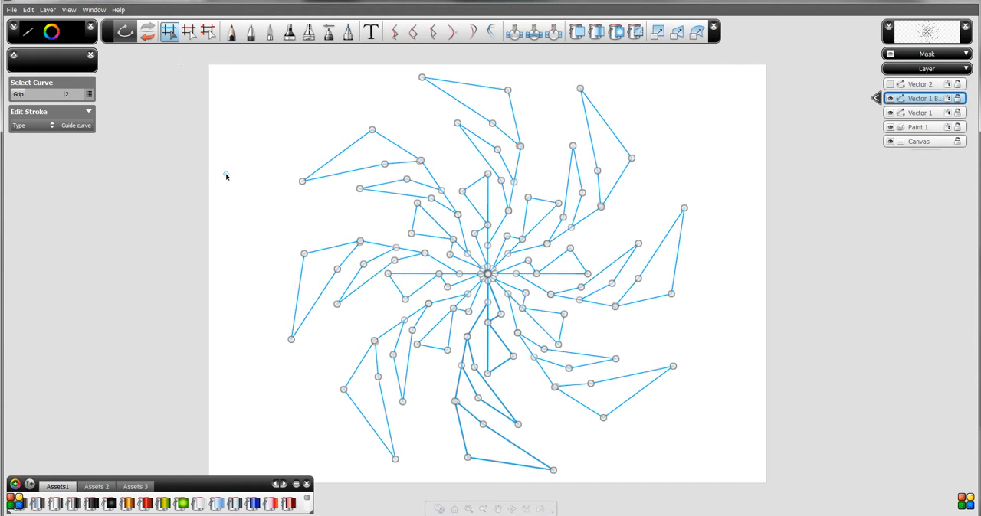
left_click(206, 144)
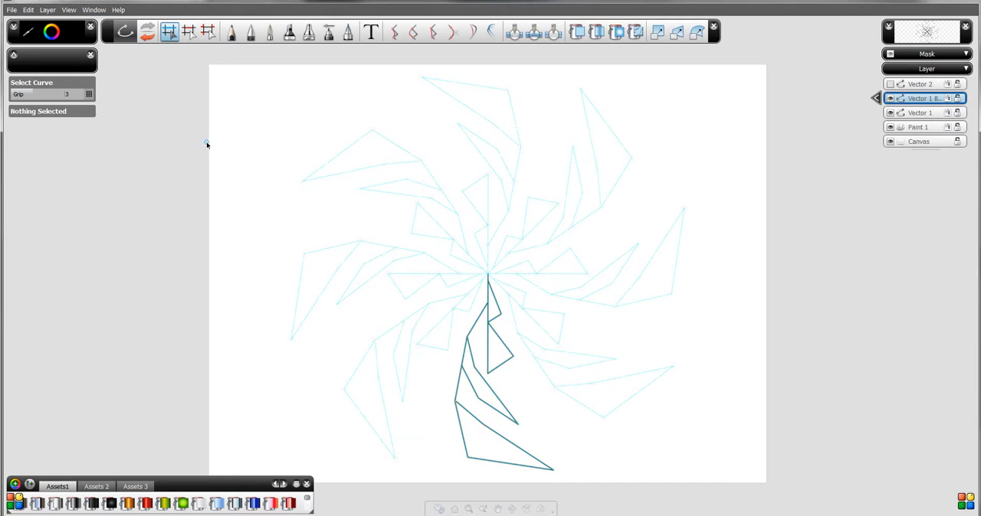
- Hide the Vector 1 layer and its baked symmetry layer, and make Vector 2 the visible, active layer
left_click(890, 113)
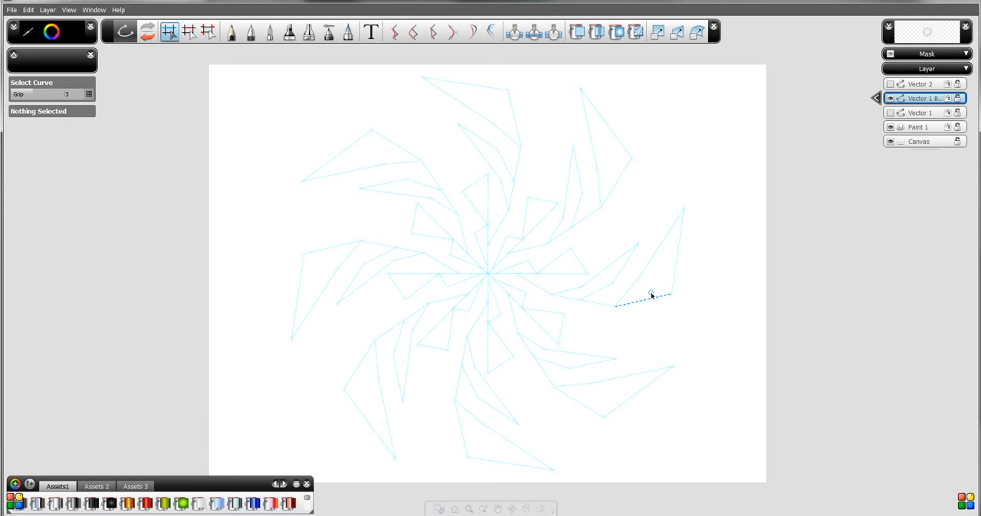
left_click(889, 99)
left_click(890, 84)
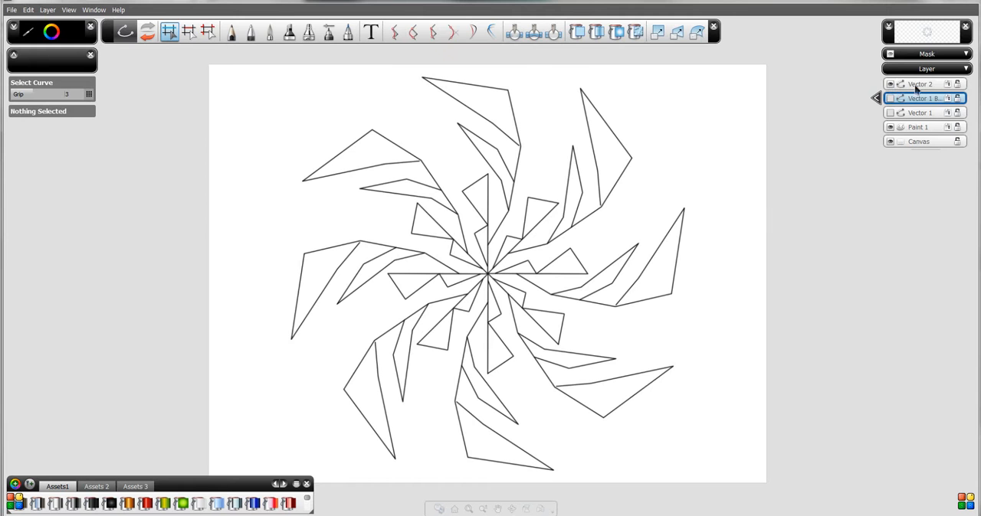
left_click(919, 84)
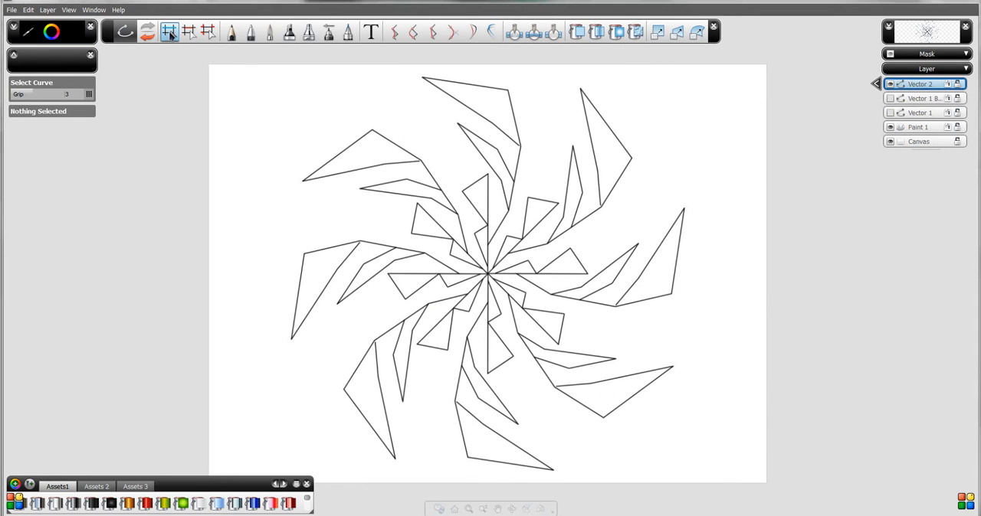
- Try converting the Vector 2 layer to a paint layer, and undo the conversion
left_click(48, 10)
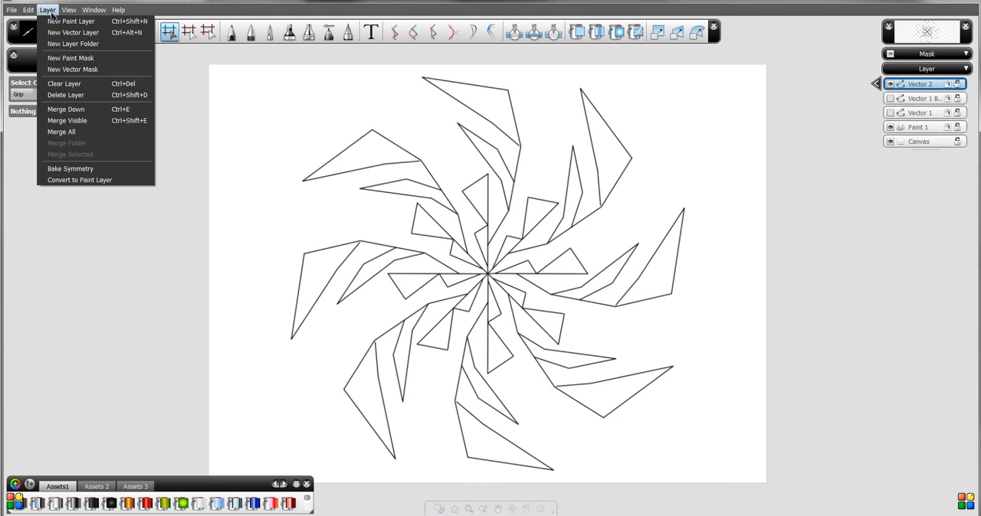
left_click(67, 181)
key("f")
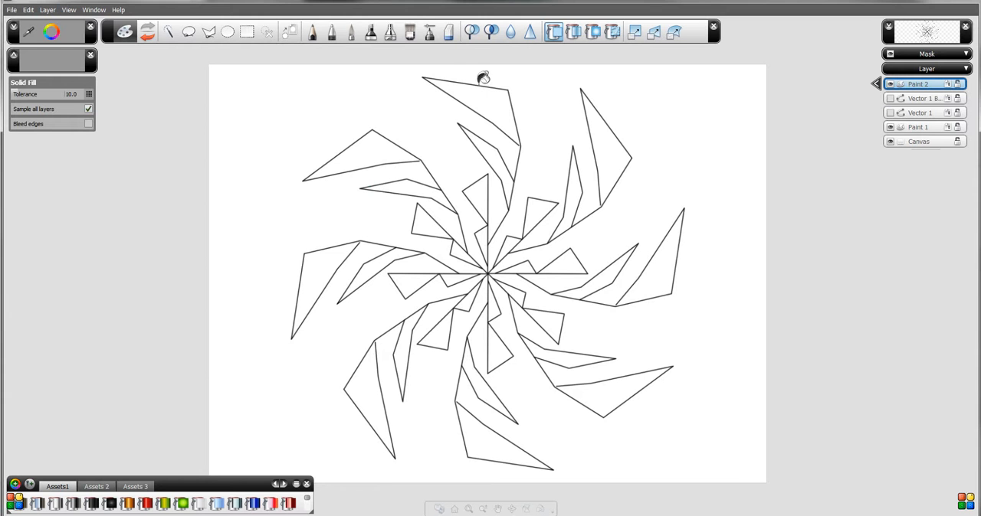
left_click(446, 32)
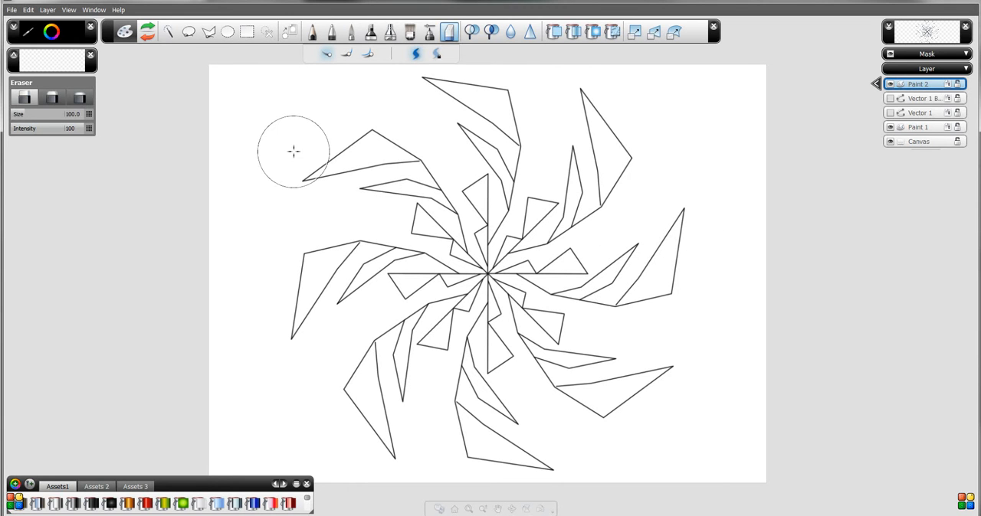
key("ctrl+z")
key("ctrl+z")
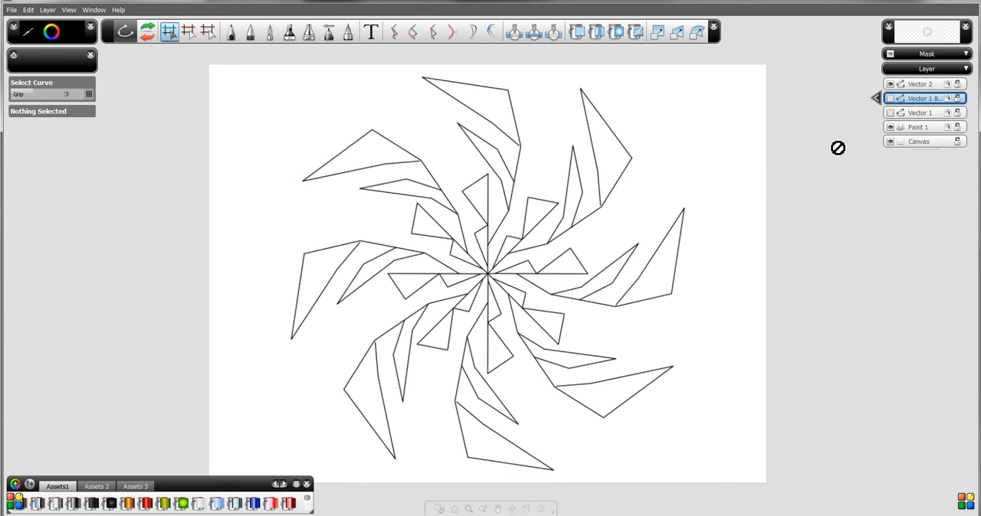
- Select all the curves on the Vector 2 layer, set their stroke size to 12.0 and deselect them
left_click(920, 84)
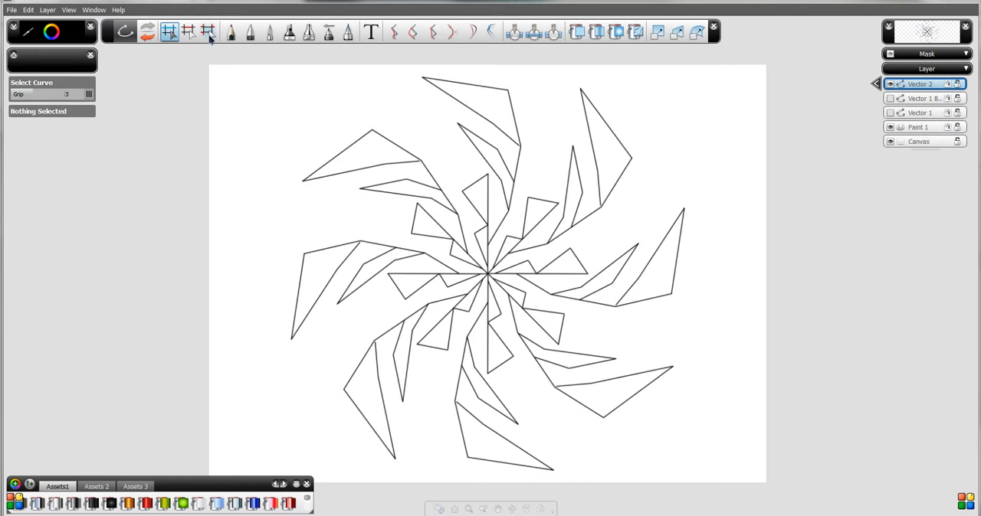
left_click(33, 11)
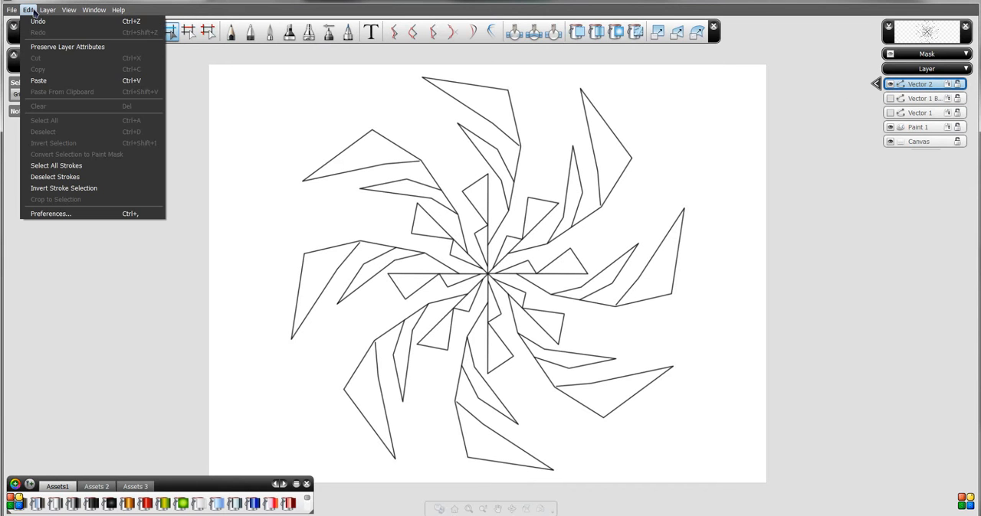
left_click(34, 11)
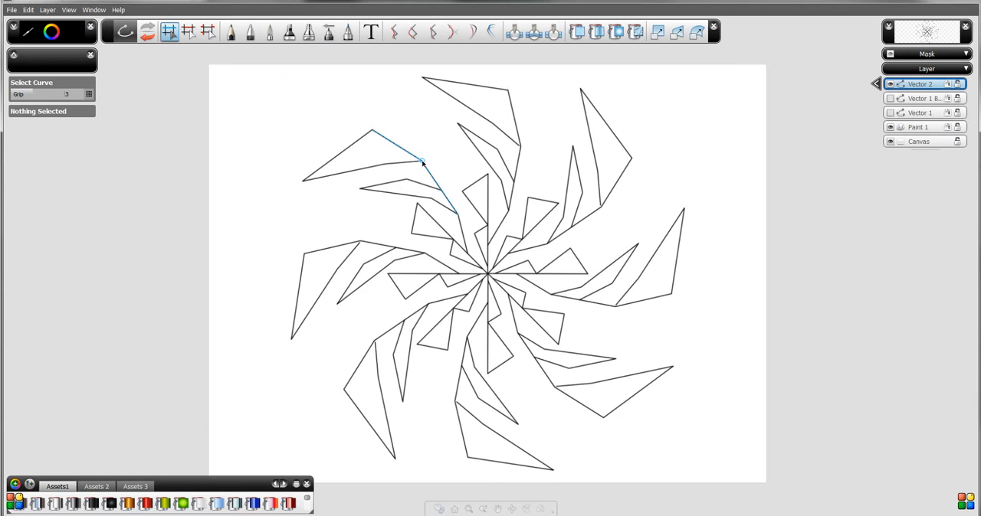
key("space")
key("space")
mouse_move(400, 232)
left_mouse_down()
mouse_move(390, 120)
mouse_move(437, 256)
mouse_move(520, 255)
mouse_move(372, 245)
left_mouse_up()
key("space")
mouse_move(217, 81)
left_mouse_down()
mouse_move(376, 219)
mouse_move(694, 409)
mouse_move(722, 442)
left_mouse_up()
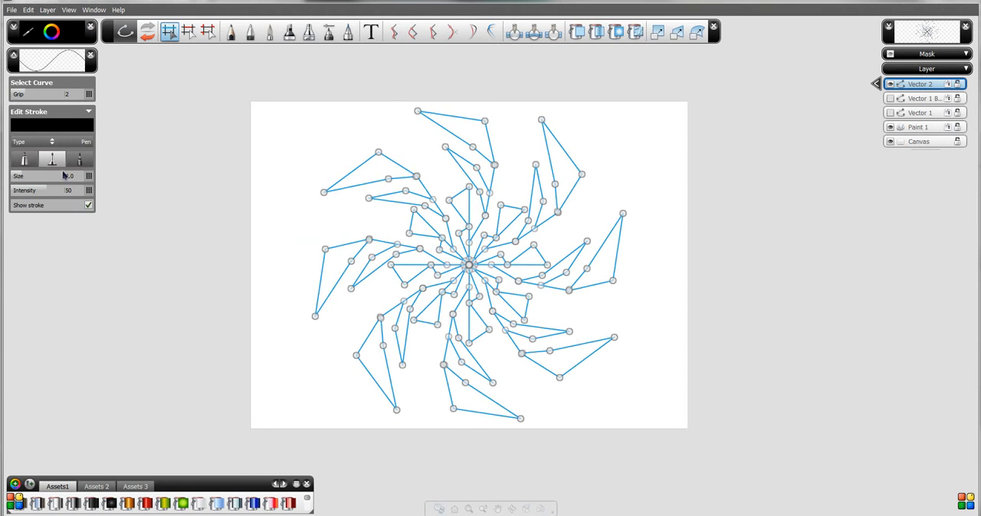
mouse_move(23, 181)
left_mouse_down()
mouse_move(112, 179)
mouse_move(153, 190)
left_mouse_up()
left_click(529, 299)
left_click_drag(528, 298, 211, 137)
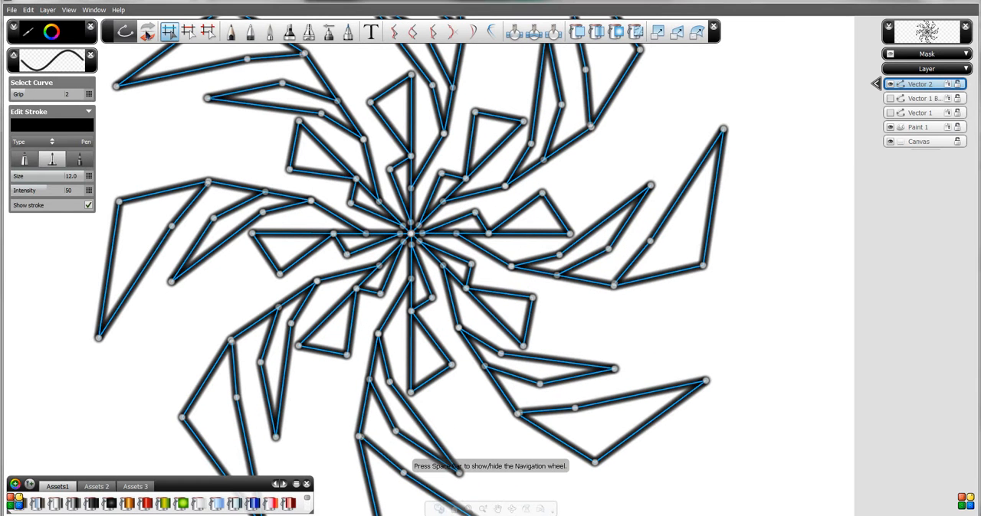
left_click(171, 121)
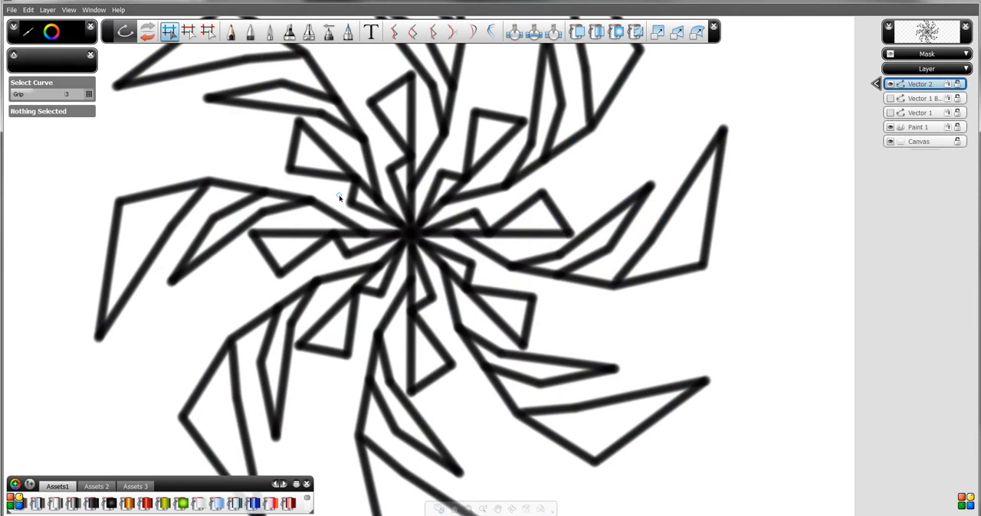
- Convert the thickened Vector 2 layer to a paint layer
key("space")
mouse_move(525, 278)
left_mouse_down()
mouse_move(527, 296)
mouse_move(416, 314)
mouse_move(414, 349)
left_mouse_up()
left_click(48, 9)
left_click(80, 180)
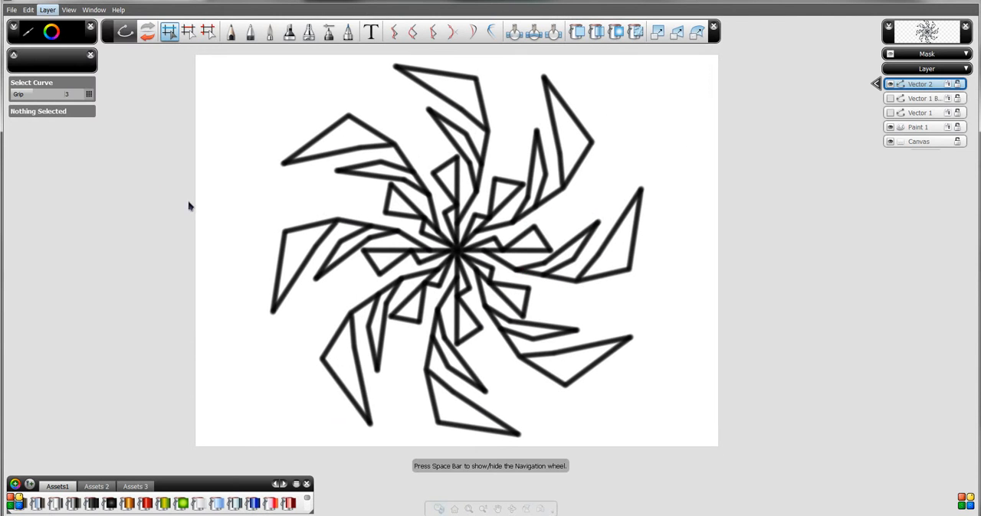
- Select the blank background around the pinwheel pattern with the Magic Wand
key("space")
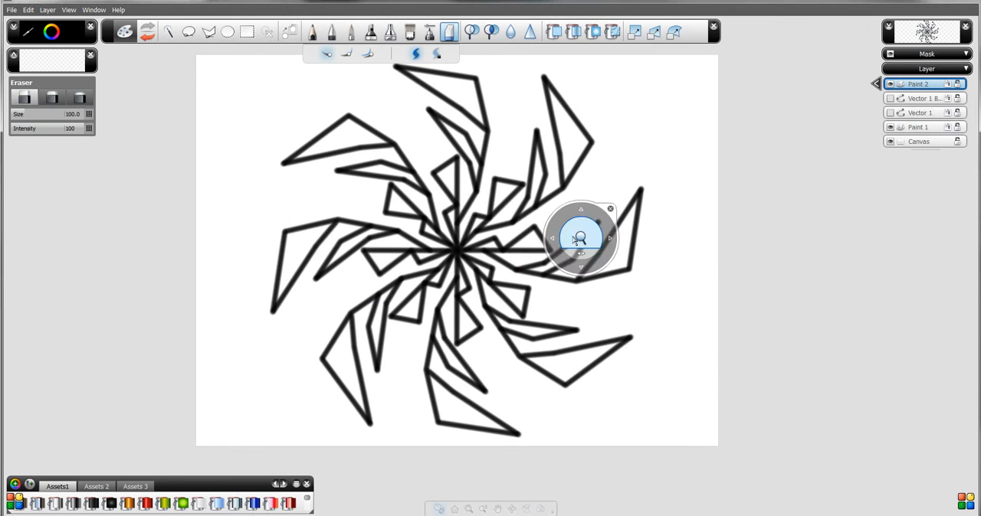
left_click_drag(596, 163, 579, 218)
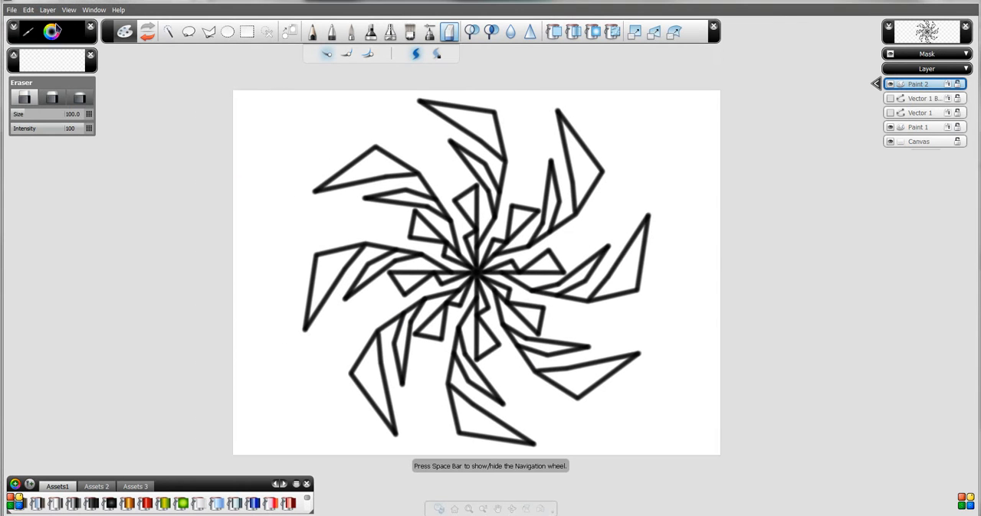
left_click(168, 33)
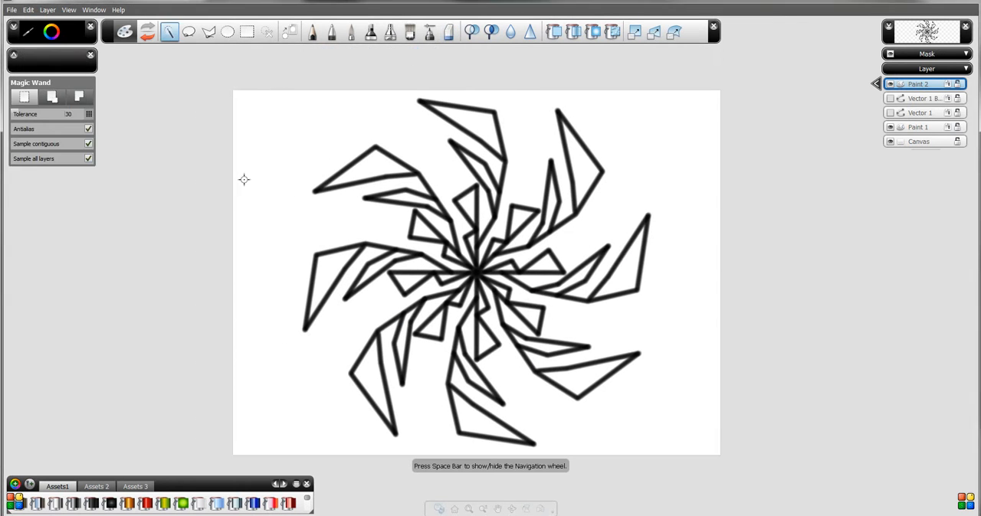
left_click(289, 221)
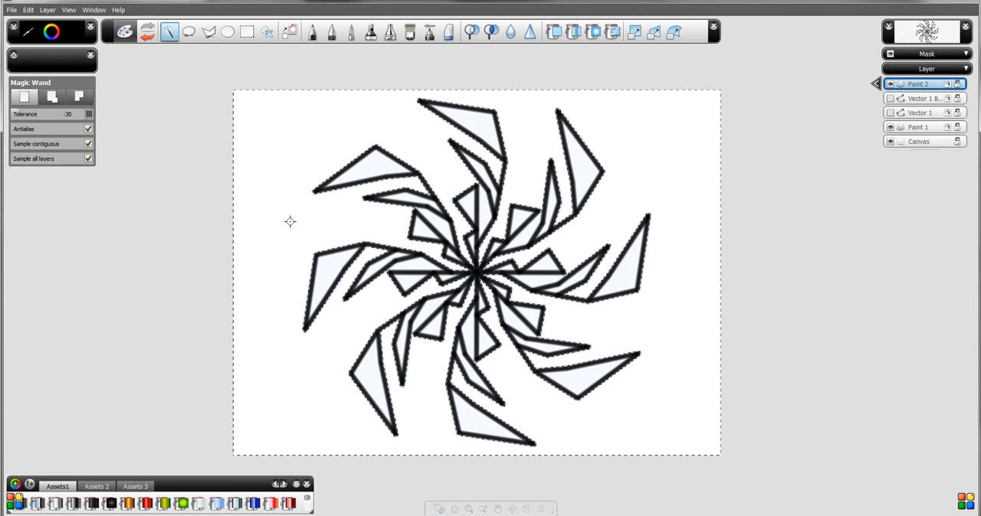
- Try converting the background selection to a paint mask, and undo the conversion
left_click(44, 10)
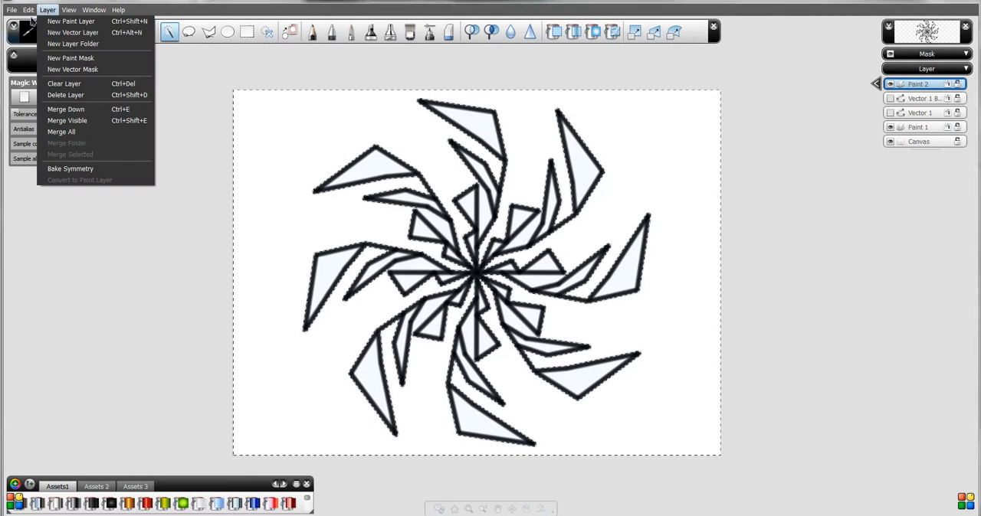
left_click(57, 158)
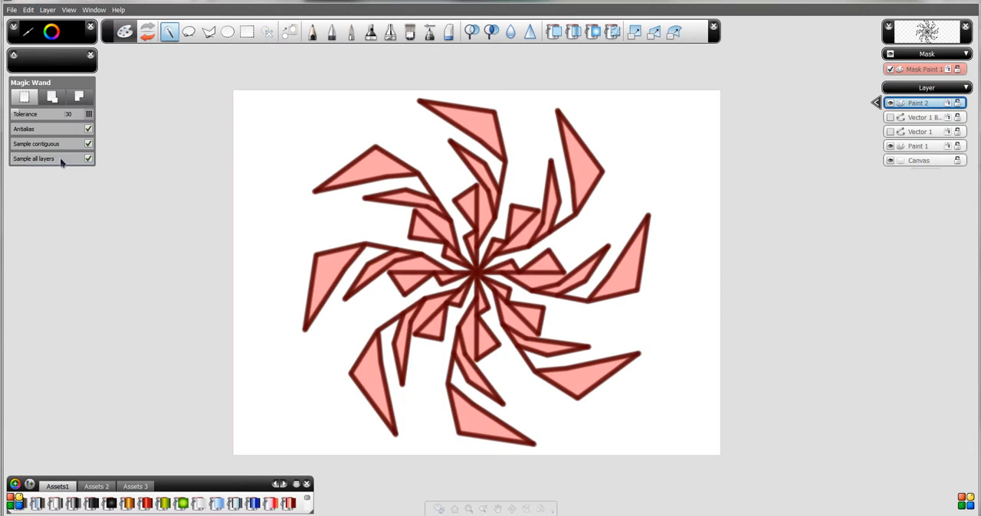
key("ctrl+z")
- Invert the Magic Wand selection so it covers the pinwheel pattern
left_click(44, 10)
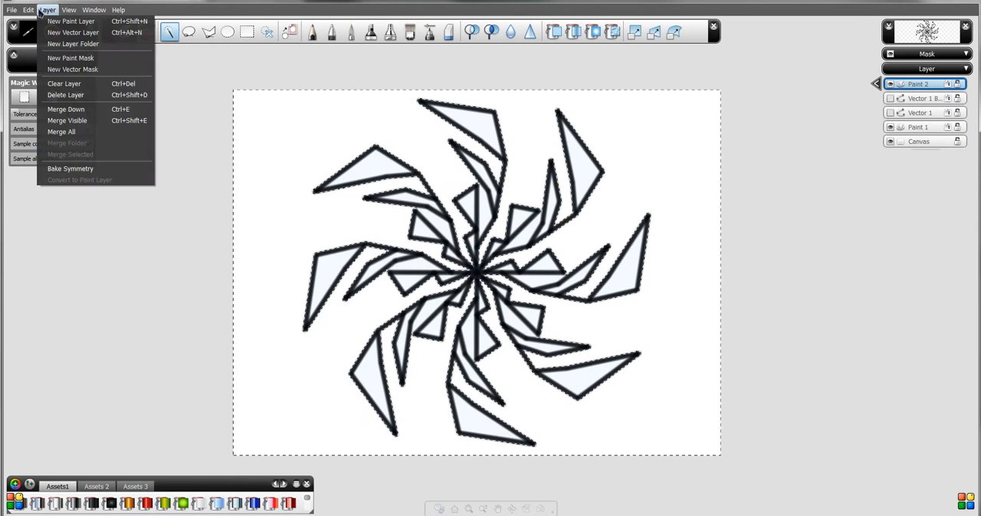
left_click(24, 8)
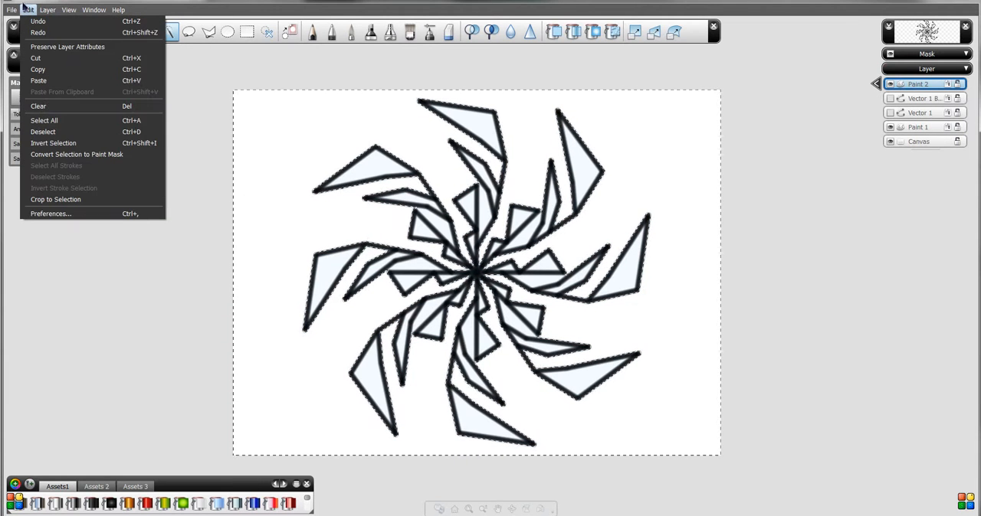
left_click(47, 146)
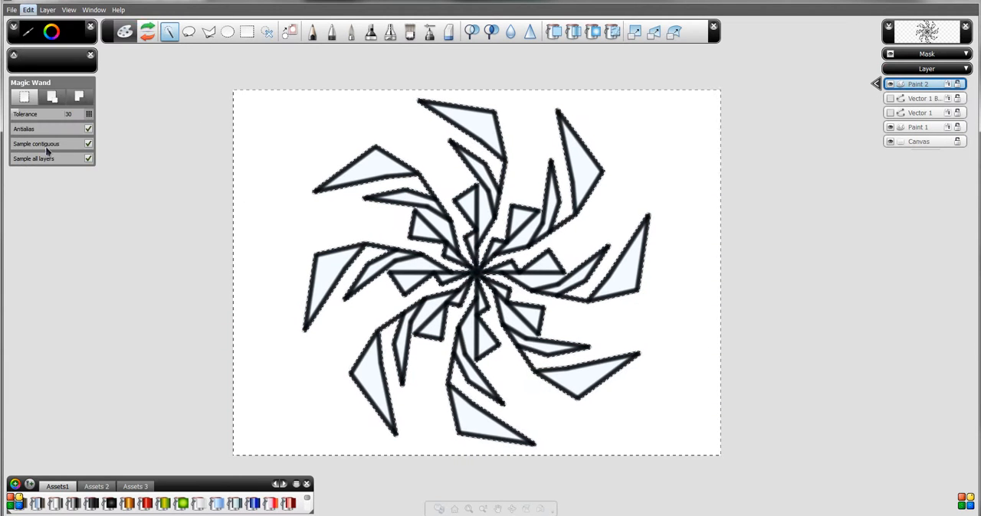
left_click(48, 9)
left_click(31, 10)
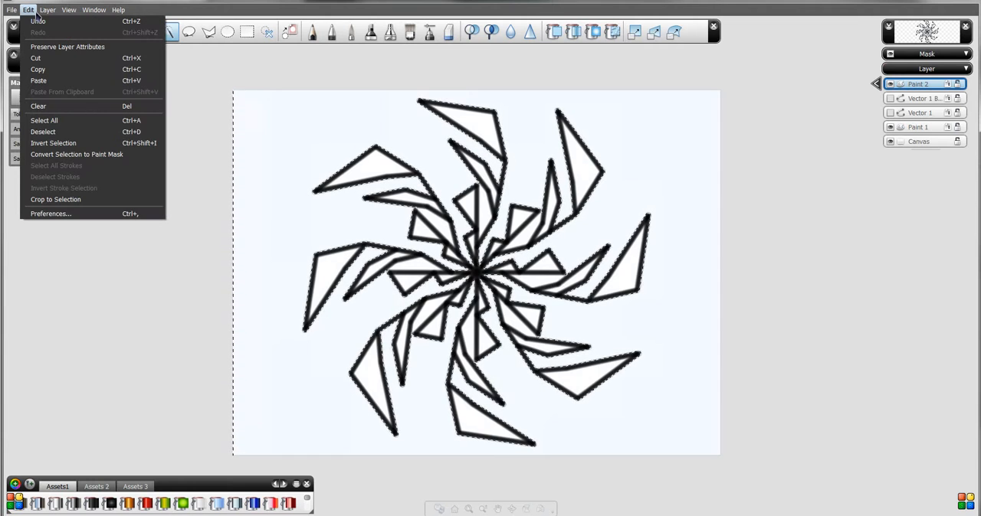
left_click(36, 11)
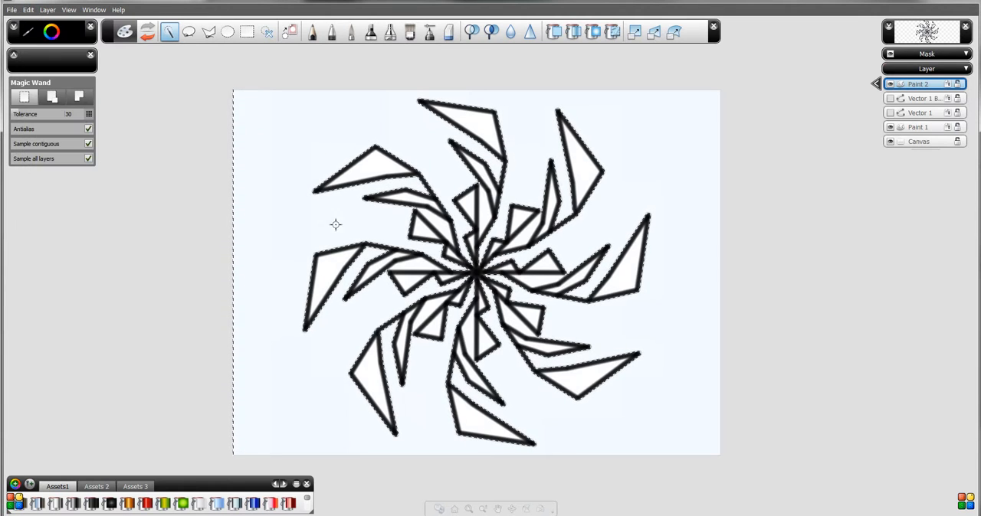
- Convert the inverted selection to a paint mask
left_click(49, 10)
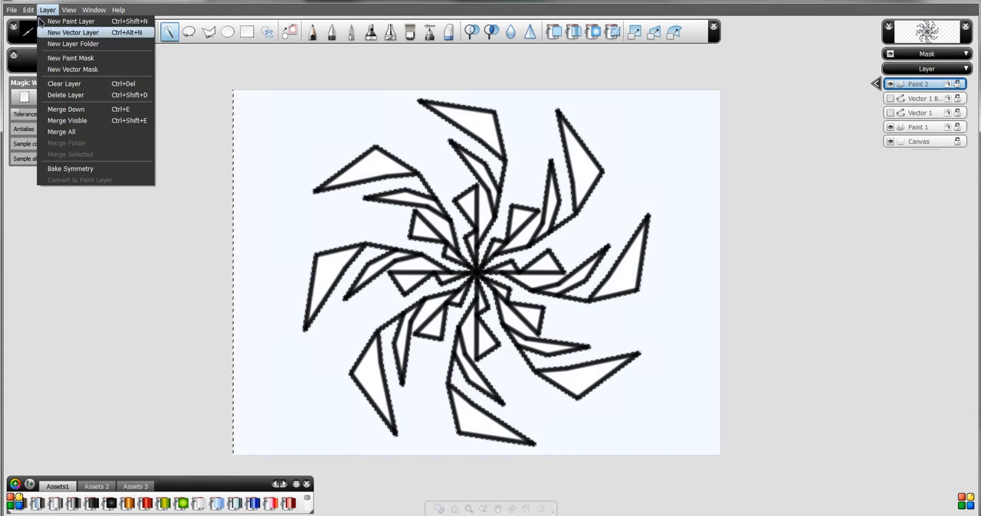
mouse_move(28, 10)
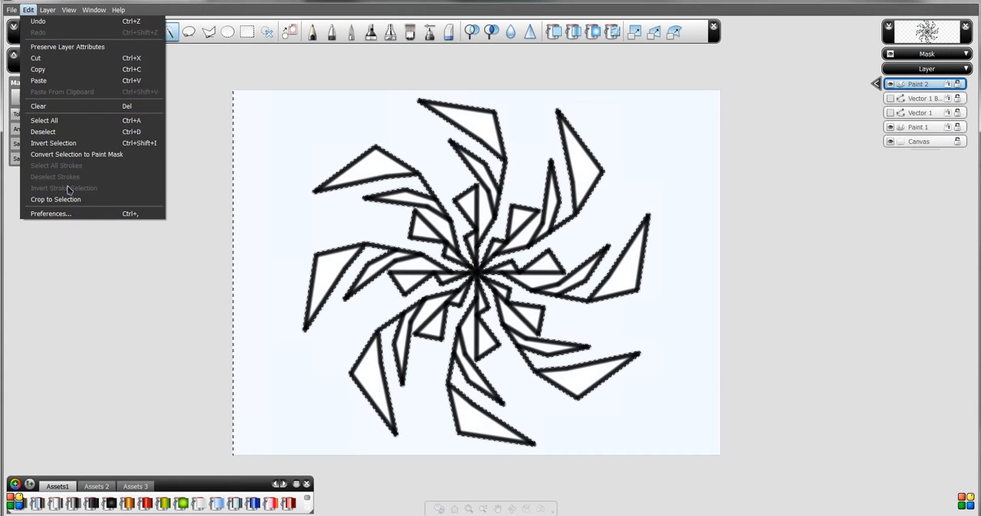
left_click(61, 154)
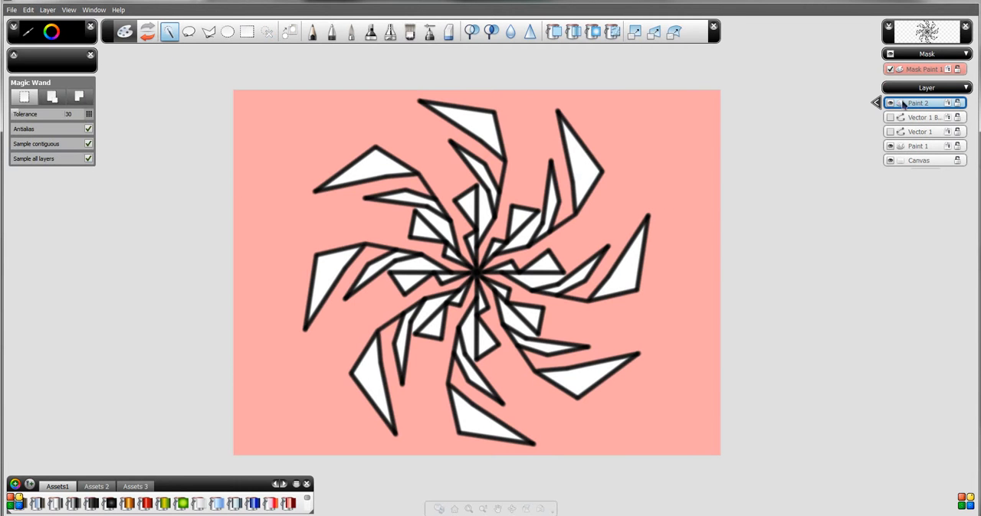
- Hide the Paint 2 layer to view the mask shape on its own
left_click(876, 102)
left_click(890, 102)
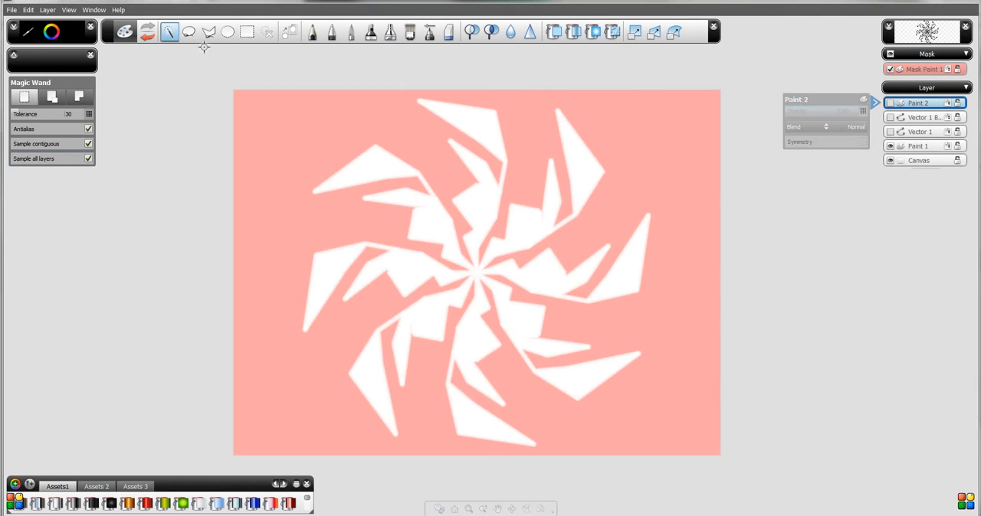
left_click(877, 103)
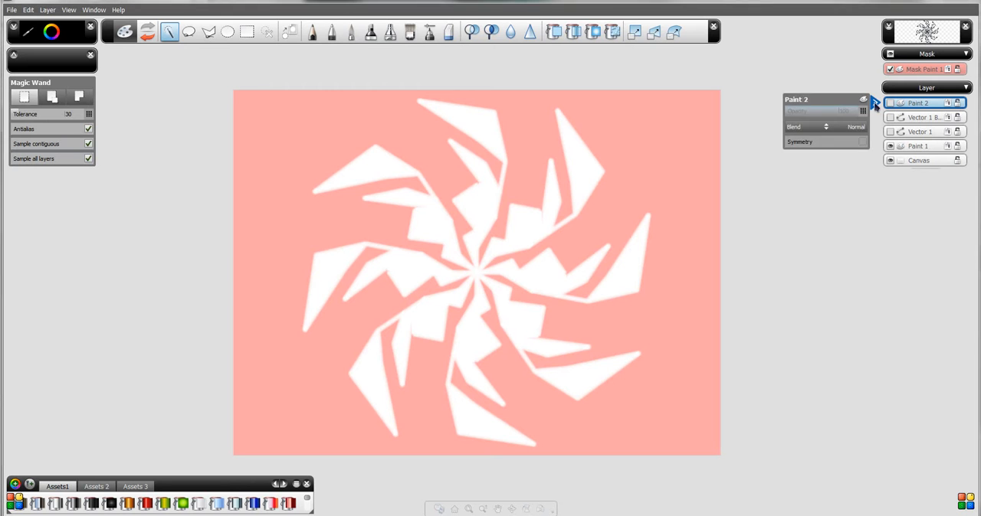
- Add a new paint layer above Paint 2 and check the Mask Paint 1 mask by turning it off and on again
left_click(48, 9)
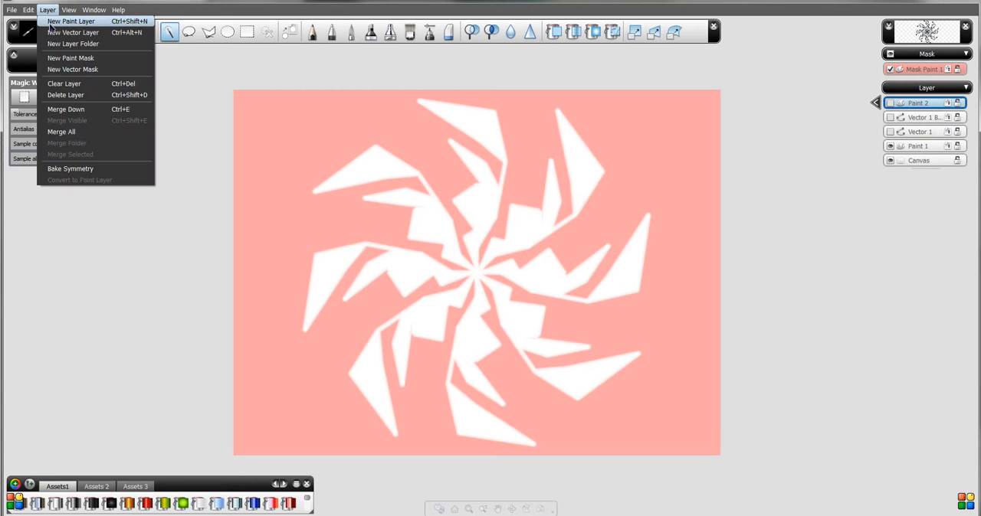
left_click(65, 31)
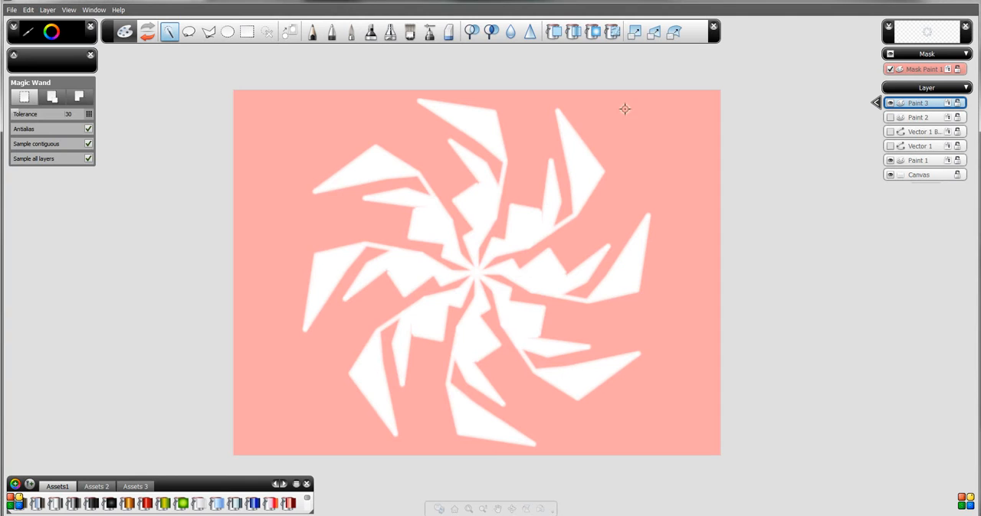
left_click(890, 70)
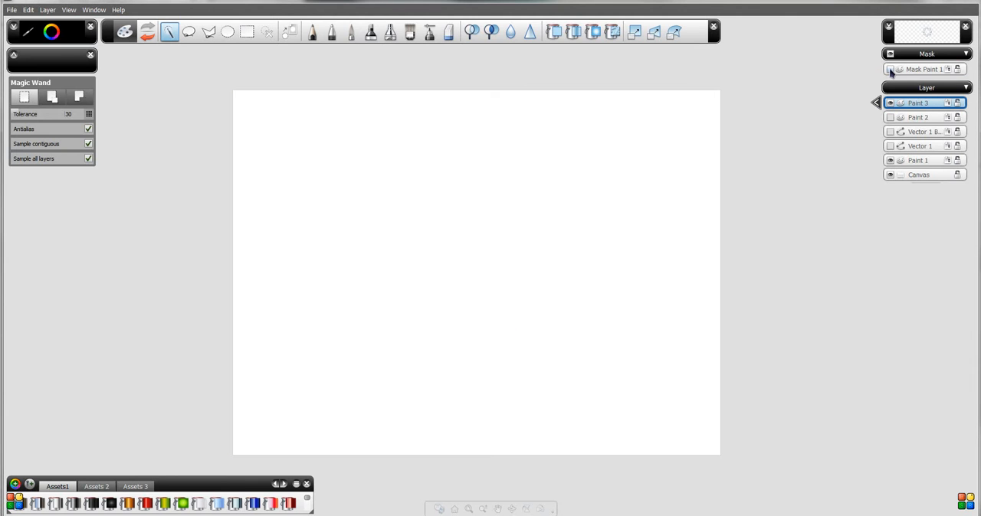
left_click(890, 70)
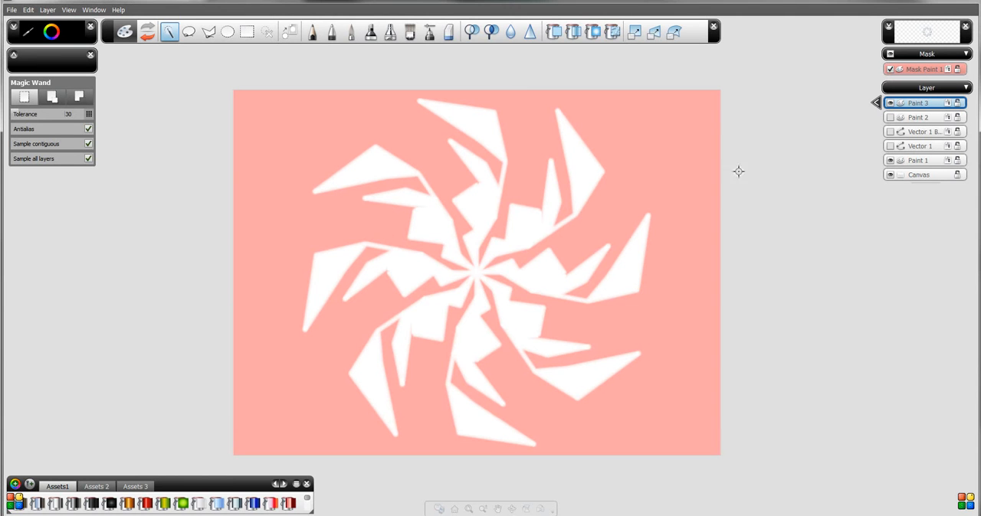
- Paint blue Marker strokes at size 20 across all the pinwheel blades through the mask on the Paint 3 layer
left_click(371, 31)
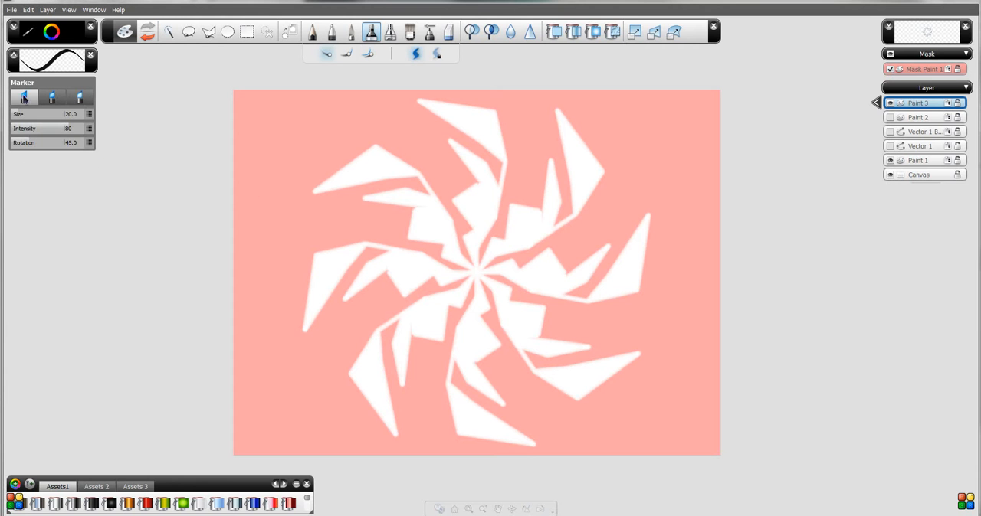
left_click(51, 36)
left_click_drag(49, 50, 43, 53)
mouse_move(301, 206)
left_mouse_down()
mouse_move(463, 222)
mouse_move(509, 286)
left_mouse_up()
left_click_drag(319, 259, 367, 245)
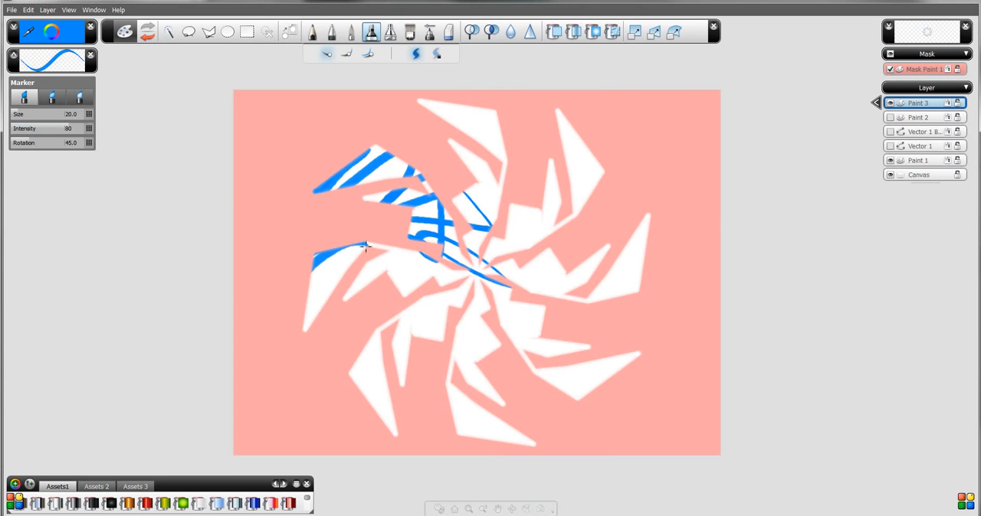
left_click_drag(310, 275, 354, 296)
left_click_drag(380, 322, 442, 341)
mouse_move(376, 367)
left_mouse_down()
mouse_move(432, 339)
mouse_move(318, 329)
mouse_move(464, 342)
mouse_move(426, 403)
mouse_move(468, 454)
mouse_move(500, 409)
mouse_move(457, 395)
mouse_move(510, 412)
mouse_move(610, 384)
mouse_move(664, 333)
mouse_move(455, 335)
mouse_move(506, 322)
mouse_move(448, 317)
mouse_move(647, 316)
mouse_move(669, 270)
mouse_move(586, 278)
mouse_move(572, 253)
mouse_move(587, 191)
mouse_move(561, 160)
mouse_move(603, 181)
mouse_move(599, 130)
mouse_move(467, 160)
mouse_move(406, 112)
mouse_move(472, 128)
mouse_move(461, 297)
mouse_move(515, 237)
mouse_move(383, 234)
mouse_move(314, 305)
mouse_move(464, 350)
mouse_move(423, 351)
mouse_move(645, 289)
mouse_move(667, 241)
mouse_move(445, 288)
mouse_move(538, 177)
mouse_move(307, 212)
left_mouse_up()
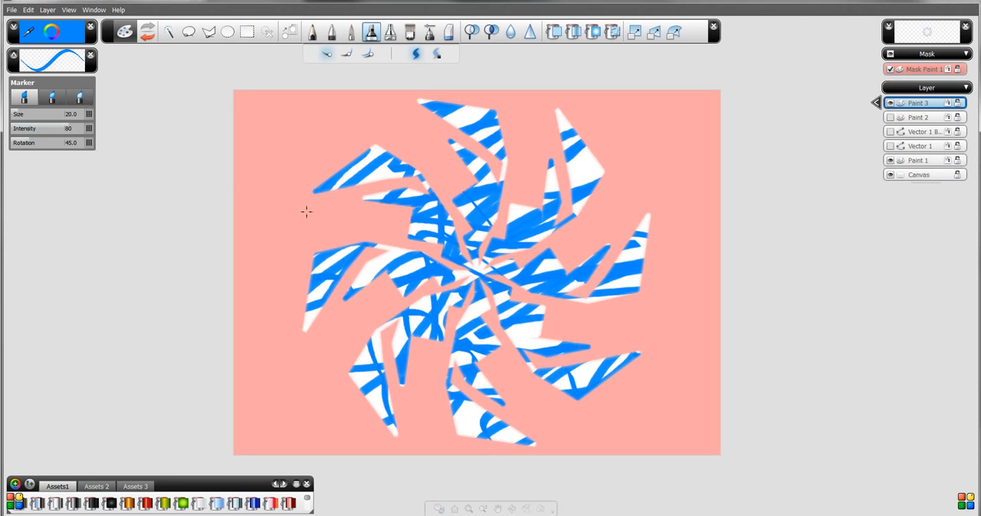
- Choose a lighter blue and add a second set of Marker strokes over the pinwheel blades
left_click(46, 38)
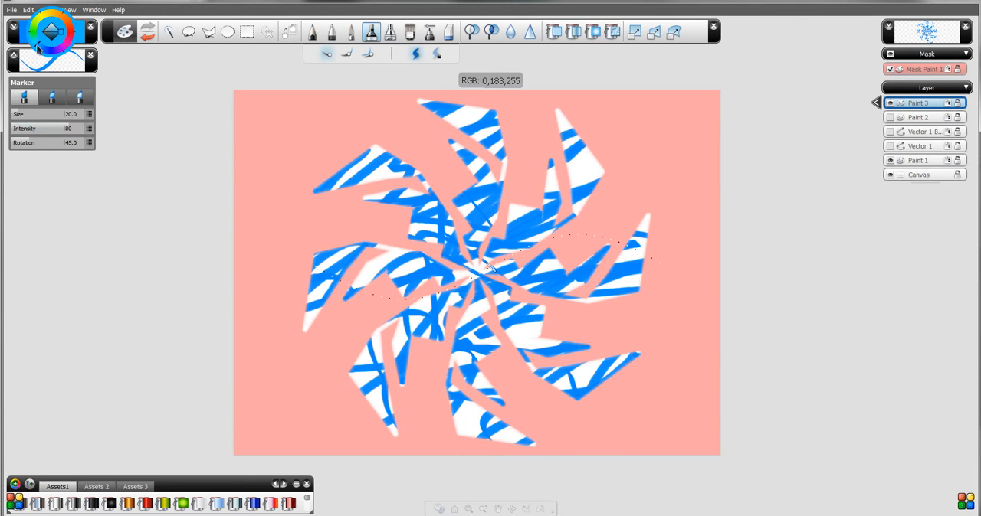
mouse_move(322, 201)
left_mouse_down()
mouse_move(382, 146)
mouse_move(372, 182)
mouse_move(338, 191)
mouse_move(340, 269)
mouse_move(409, 257)
left_mouse_up()
mouse_move(373, 327)
left_mouse_down()
mouse_move(521, 314)
mouse_move(505, 341)
mouse_move(501, 395)
mouse_move(464, 406)
mouse_move(541, 312)
mouse_move(567, 378)
mouse_move(613, 363)
mouse_move(719, 225)
mouse_move(606, 271)
mouse_move(617, 201)
mouse_move(590, 159)
mouse_move(606, 152)
mouse_move(527, 168)
mouse_move(524, 134)
mouse_move(456, 158)
mouse_move(415, 190)
mouse_move(467, 91)
mouse_move(418, 125)
mouse_move(626, 273)
mouse_move(505, 350)
mouse_move(486, 280)
mouse_move(366, 299)
mouse_move(362, 249)
mouse_move(299, 320)
left_mouse_up()
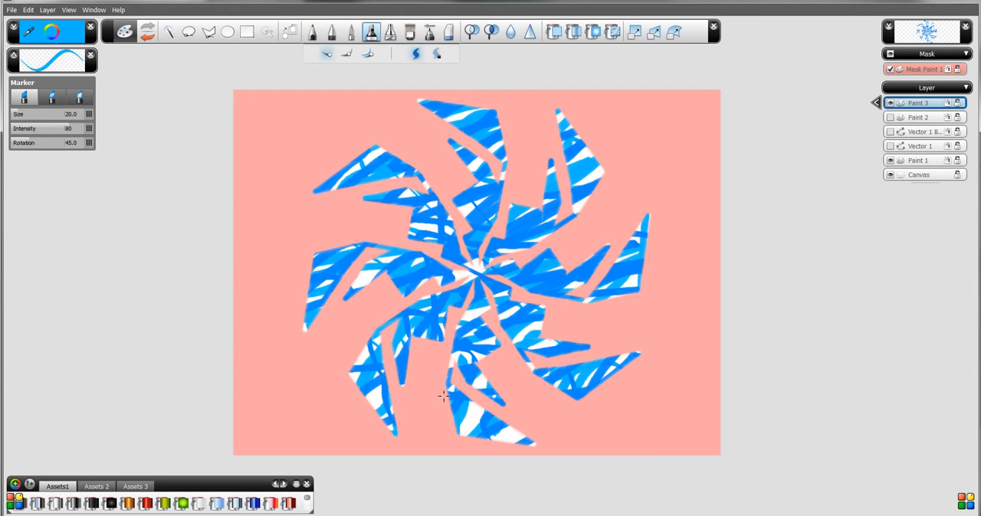
mouse_move(505, 408)
left_mouse_down()
mouse_move(475, 341)
mouse_move(697, 243)
mouse_move(444, 230)
mouse_move(457, 227)
mouse_move(302, 293)
mouse_move(426, 284)
left_mouse_up()
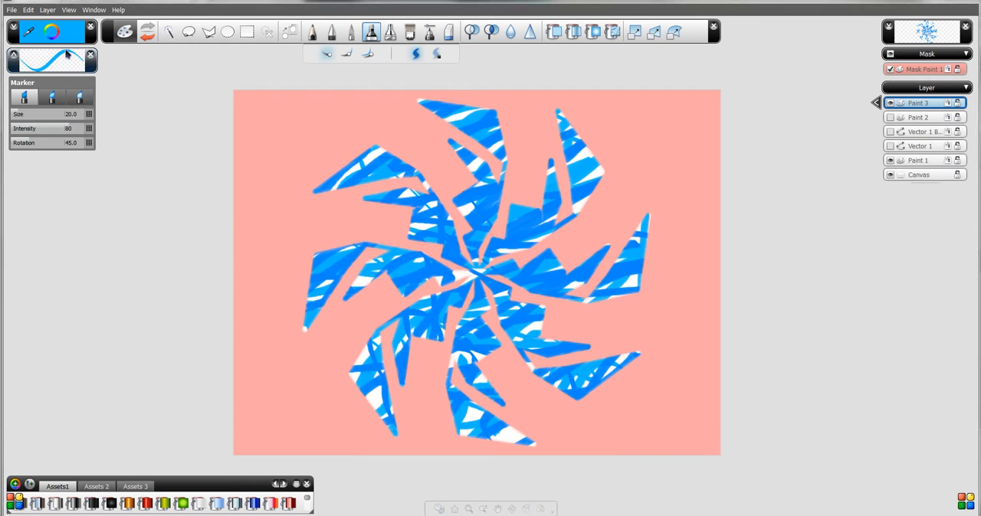
- Cover the remaining white gaps in the pinwheel with cyan, enlarging the Marker to size 80 and then 128
mouse_move(46, 36)
left_mouse_down()
mouse_move(38, 43)
mouse_move(536, 245)
mouse_move(491, 266)
left_mouse_up()
left_click_drag(31, 117, 54, 117)
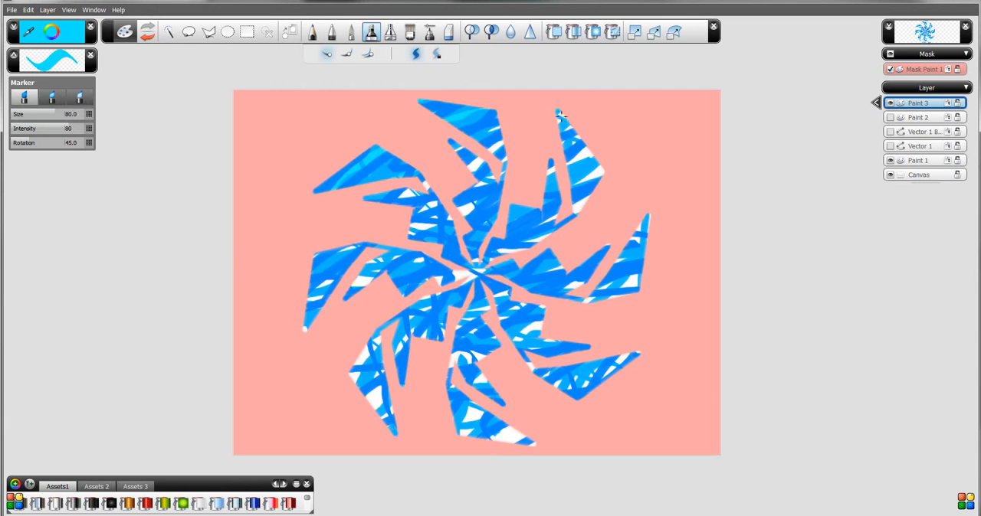
left_click_drag(55, 114, 109, 120)
mouse_move(354, 255)
left_mouse_down()
mouse_move(477, 224)
mouse_move(241, 345)
mouse_move(256, 283)
mouse_move(492, 230)
left_mouse_up()
mouse_move(268, 359)
left_mouse_down()
mouse_move(372, 397)
mouse_move(596, 389)
mouse_move(529, 425)
mouse_move(594, 431)
mouse_move(752, 320)
mouse_move(602, 341)
mouse_move(507, 369)
mouse_move(439, 359)
mouse_move(637, 240)
mouse_move(459, 270)
mouse_move(462, 327)
mouse_move(653, 296)
mouse_move(469, 224)
mouse_move(495, 261)
mouse_move(618, 161)
mouse_move(358, 221)
left_mouse_up()
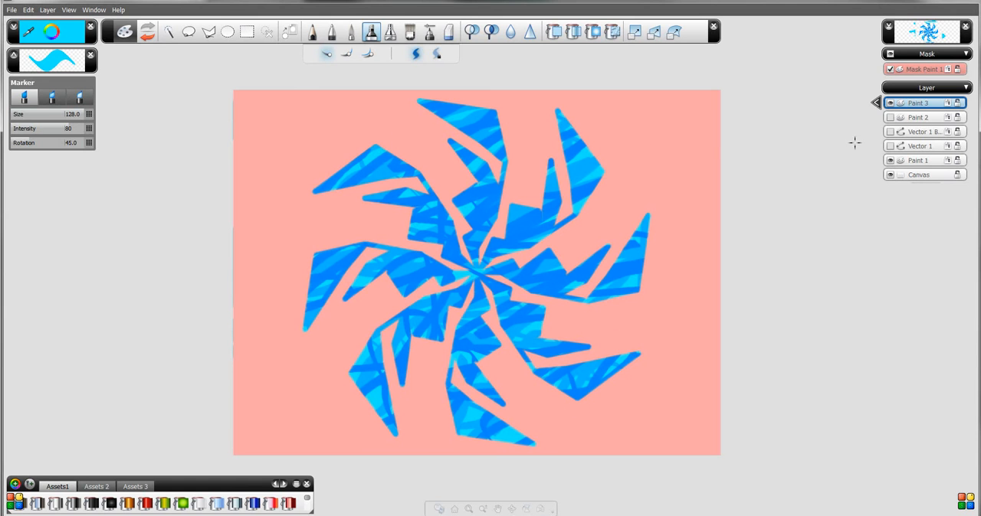
- Show the baked copy of Vector 1 with guide curves displayed on all visible layers
left_click(889, 132)
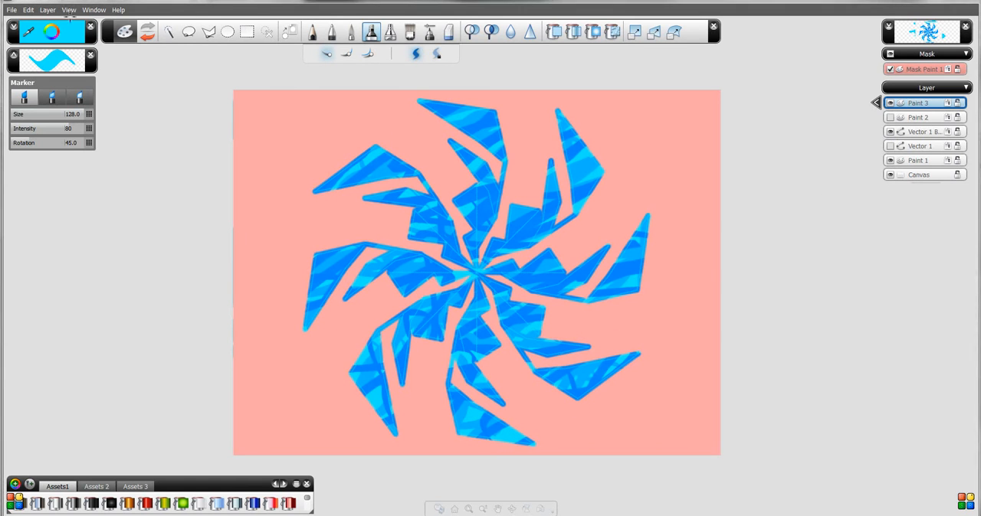
left_click(69, 10)
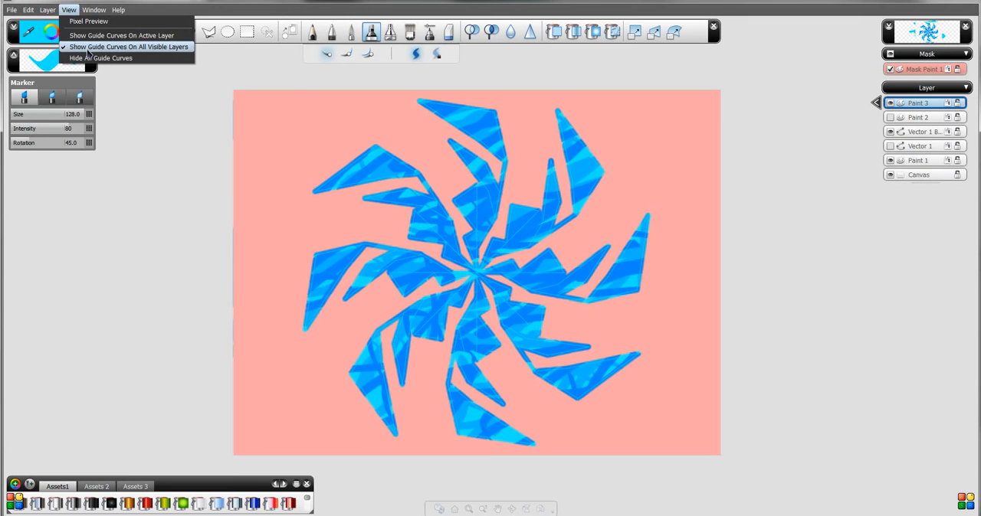
left_click(88, 48)
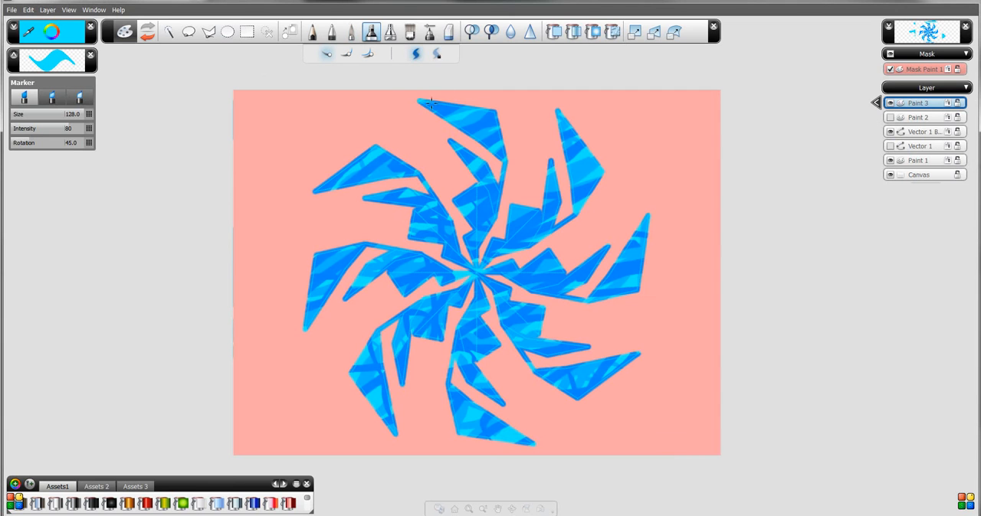
- Disable the Mask Paint 1 mask and make Paint 3 the active layer for painting with the Paint brush
left_click(351, 31)
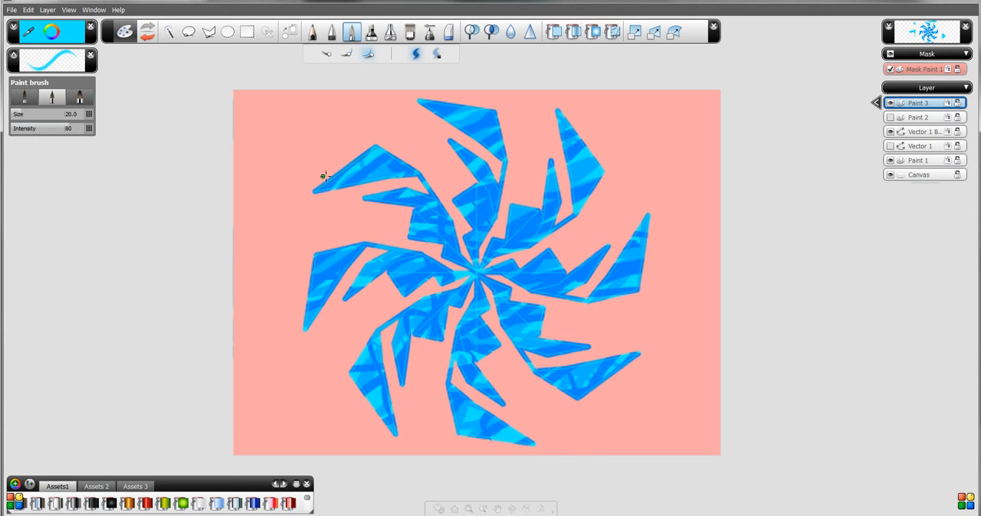
left_click(889, 69)
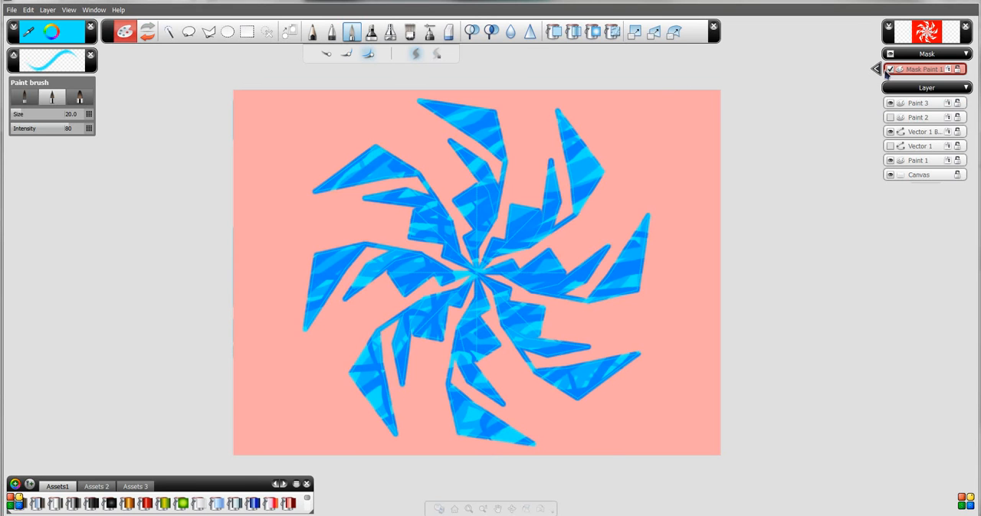
left_click(890, 70)
left_click(368, 157)
left_click(538, 266)
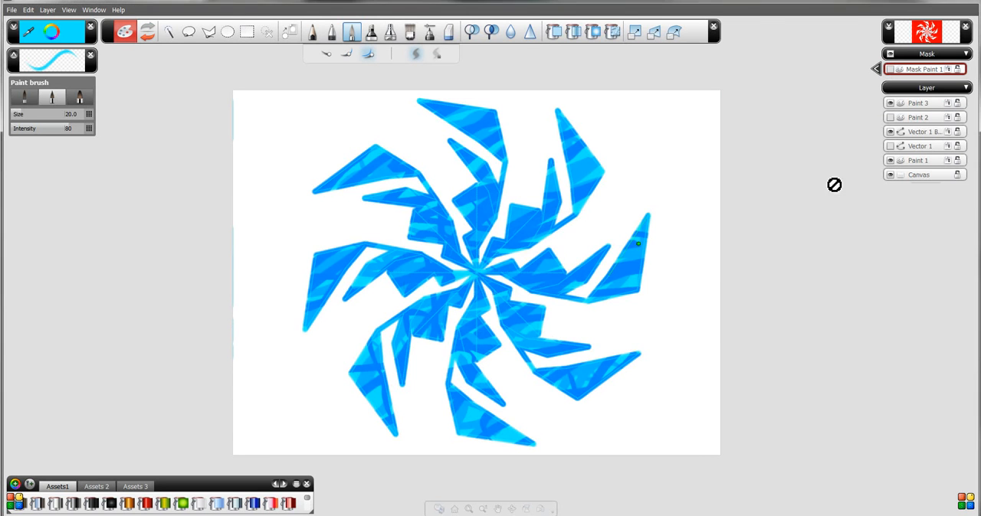
left_click(919, 103)
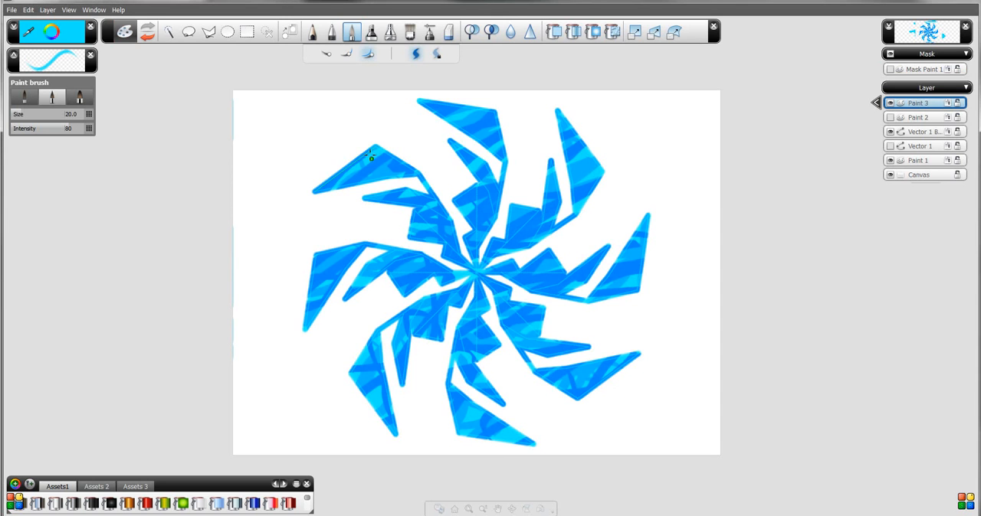
- Try cyan Paint brush strokes along the upper-left blade's outer edge, one offset from the guide curve and one snapped onto it, undoing each
mouse_move(361, 147)
left_mouse_down()
mouse_move(314, 191)
mouse_move(368, 148)
mouse_move(326, 169)
left_mouse_up()
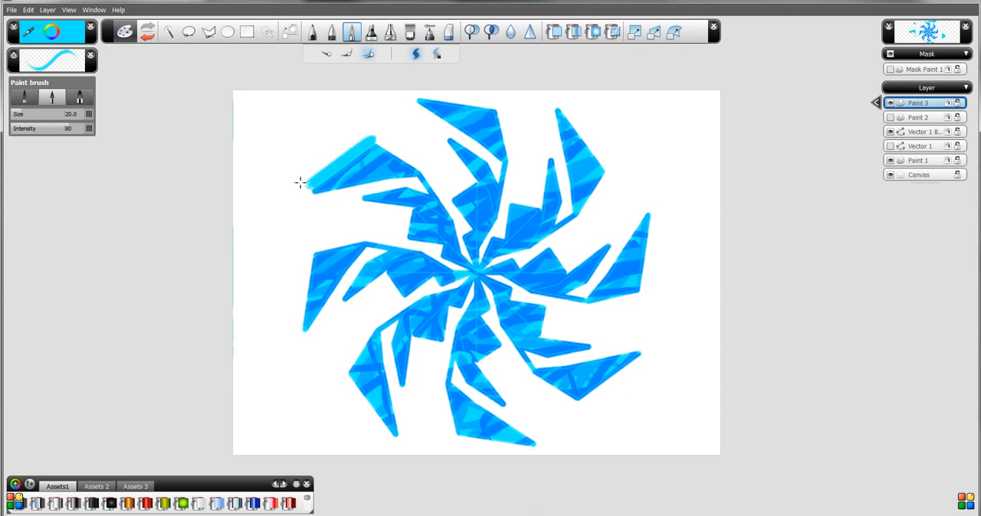
key("ctrl+z")
mouse_move(362, 153)
left_mouse_down()
mouse_move(312, 197)
mouse_move(388, 135)
mouse_move(289, 191)
left_mouse_up()
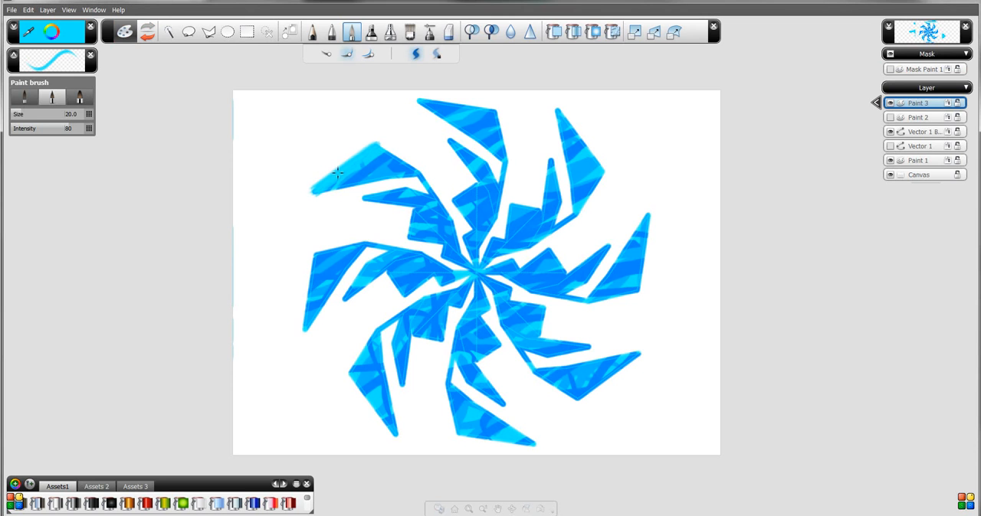
key("ctrl+z")
- Try parallel-snapped brush strokes beside both long edges of the upper-left blade, and undo them
left_click(368, 54)
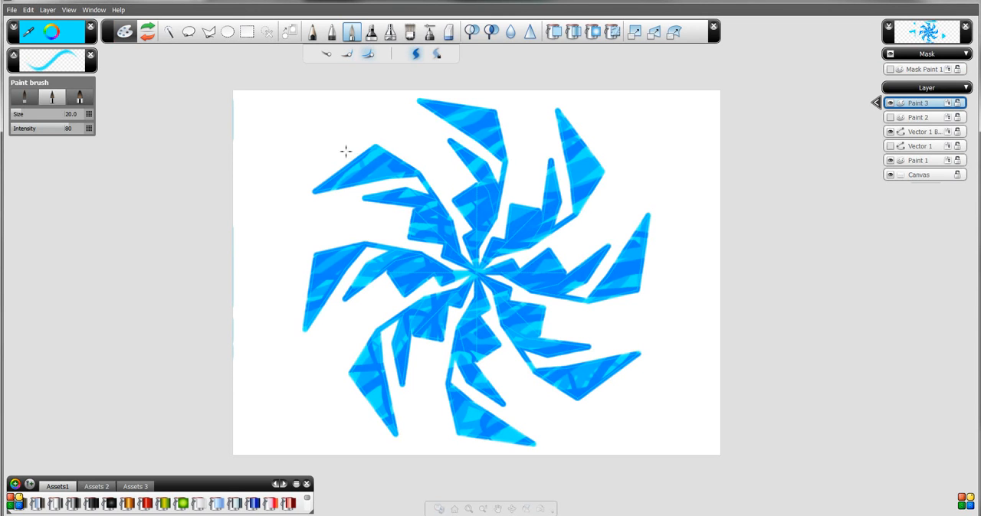
mouse_move(364, 150)
left_mouse_down()
mouse_move(306, 188)
mouse_move(391, 182)
left_mouse_up()
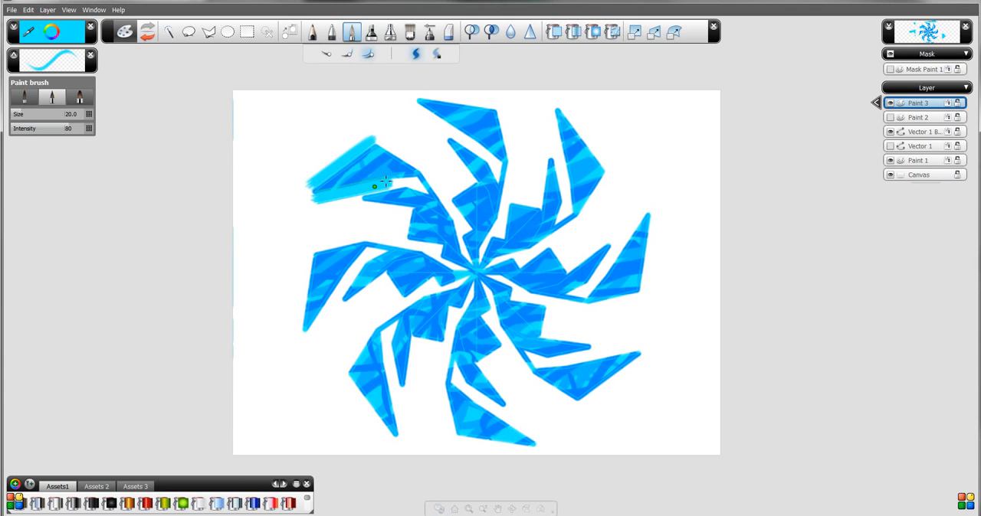
key("ctrl+z")
key("ctrl+z")
- Trace the edges of the upper-left blade and its inner spike in cyan with the brush snapping onto the guide curves
left_click(349, 55)
mouse_move(373, 147)
left_mouse_down()
mouse_move(292, 203)
mouse_move(356, 163)
mouse_move(295, 197)
mouse_move(393, 178)
mouse_move(301, 188)
mouse_move(372, 182)
left_mouse_up()
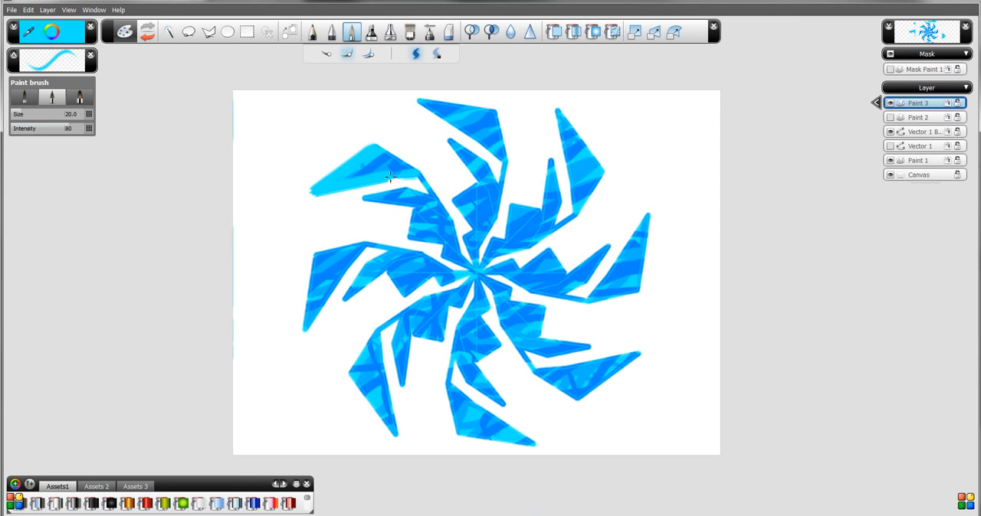
mouse_move(406, 165)
left_mouse_down()
mouse_move(374, 136)
mouse_move(413, 172)
mouse_move(358, 139)
mouse_move(442, 192)
mouse_move(422, 184)
mouse_move(459, 225)
mouse_move(411, 167)
mouse_move(458, 230)
left_mouse_up()
mouse_move(419, 188)
left_mouse_down()
mouse_move(460, 208)
mouse_move(394, 192)
mouse_move(420, 182)
mouse_move(360, 197)
left_mouse_up()
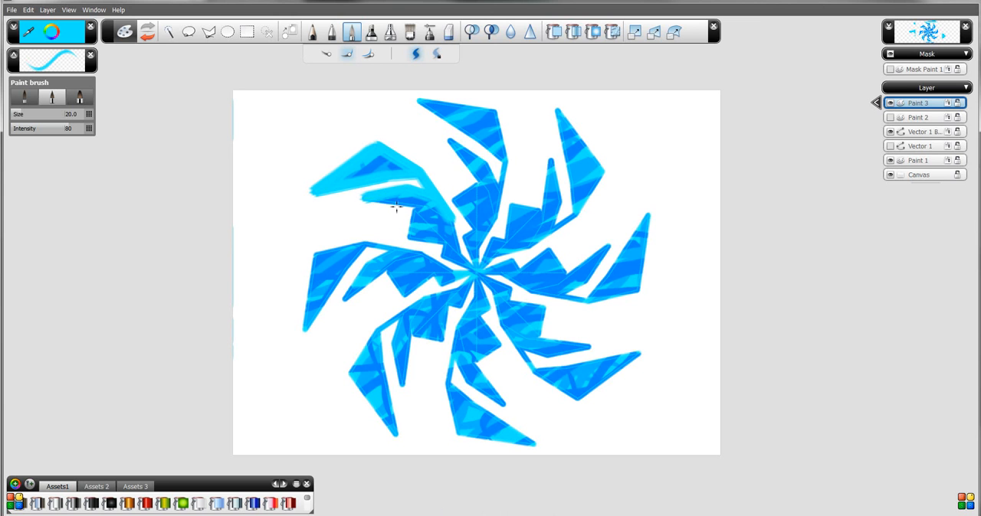